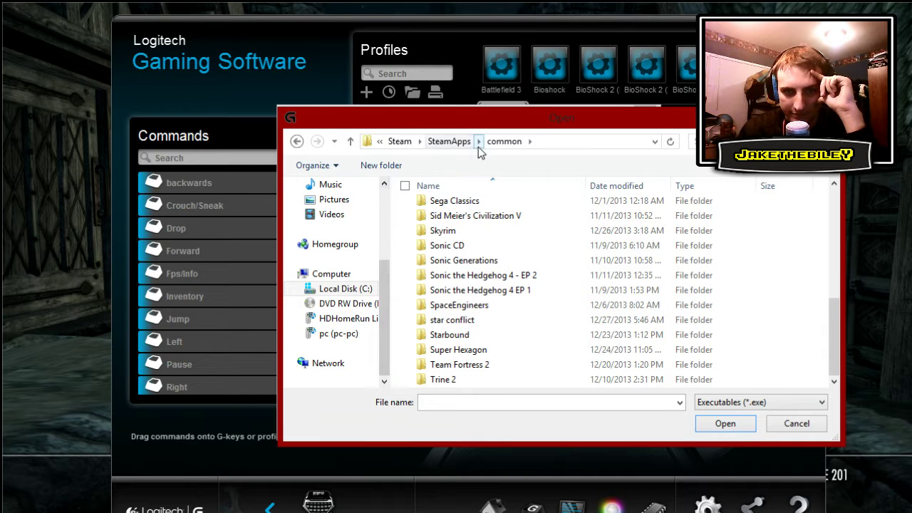
- Check the temp, sourcemods and downloading folders inside SteamApps for a game executable
left_click(453, 141)
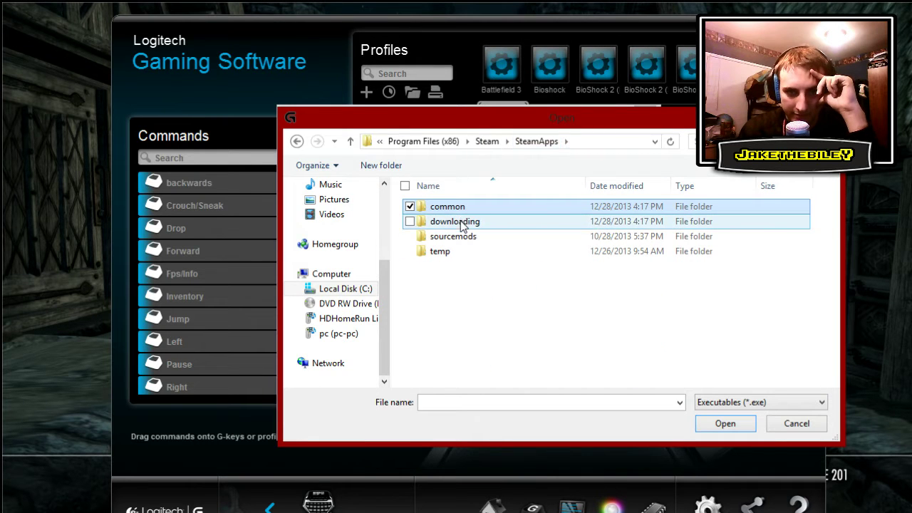
double_click(447, 250)
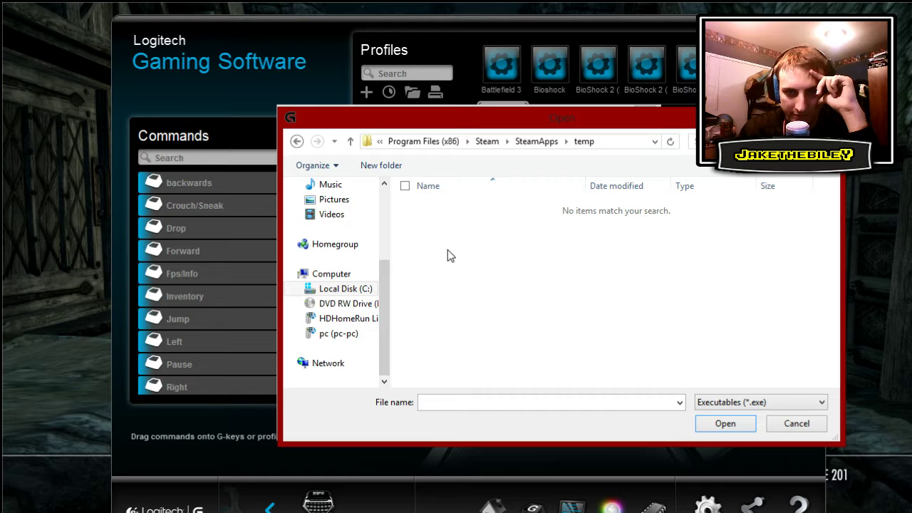
left_click(351, 142)
double_click(437, 238)
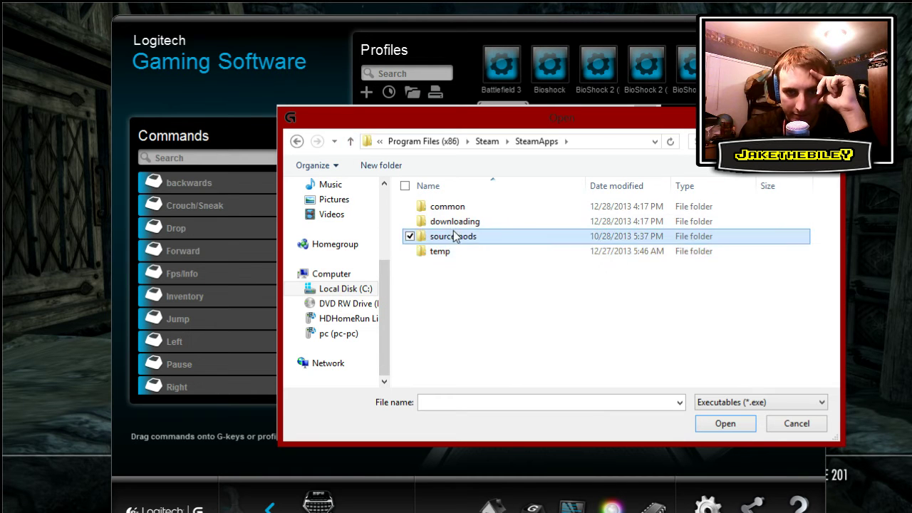
left_click(350, 142)
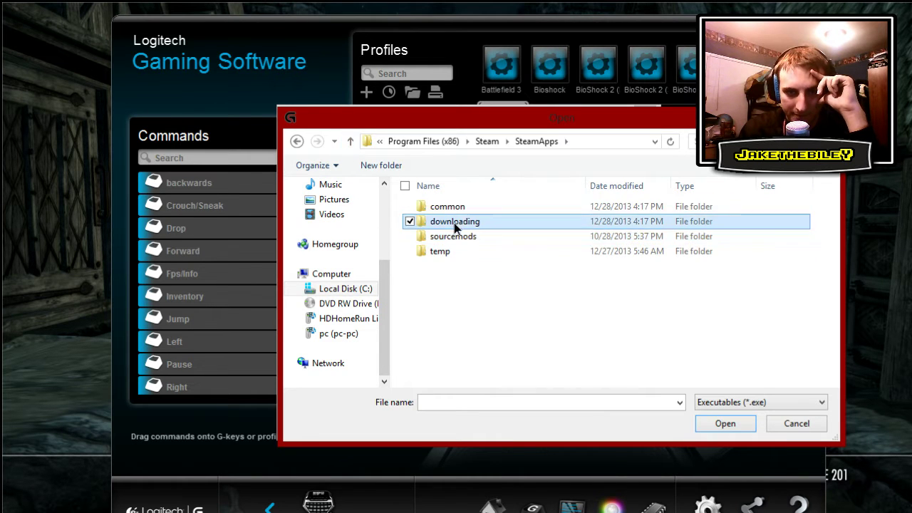
double_click(454, 222)
left_click(351, 142)
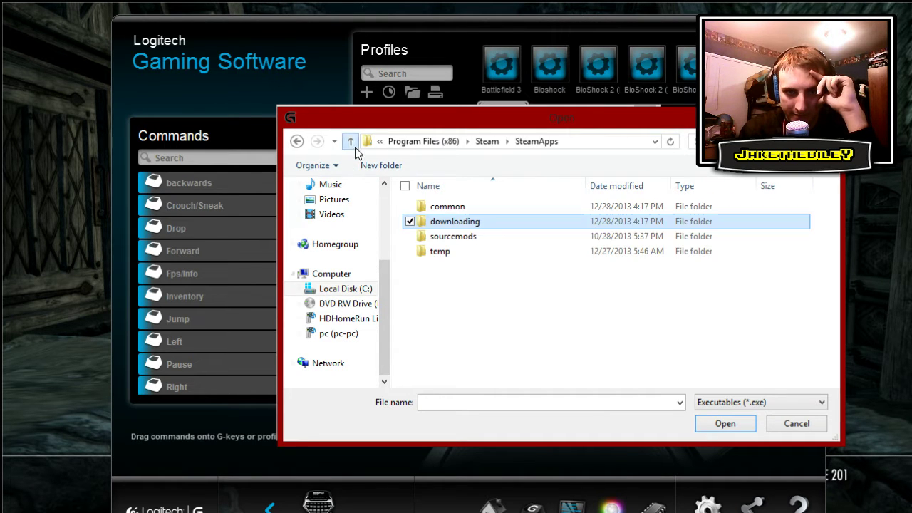
- Open the common folder in SteamApps and look through its list of game folders
double_click(428, 207)
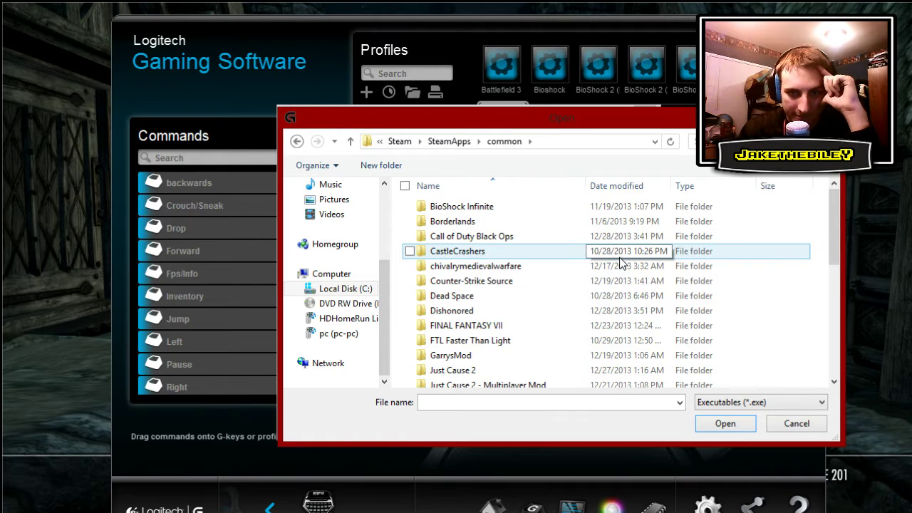
scroll(620, 262, "down", 1)
scroll(619, 257, "down", 1)
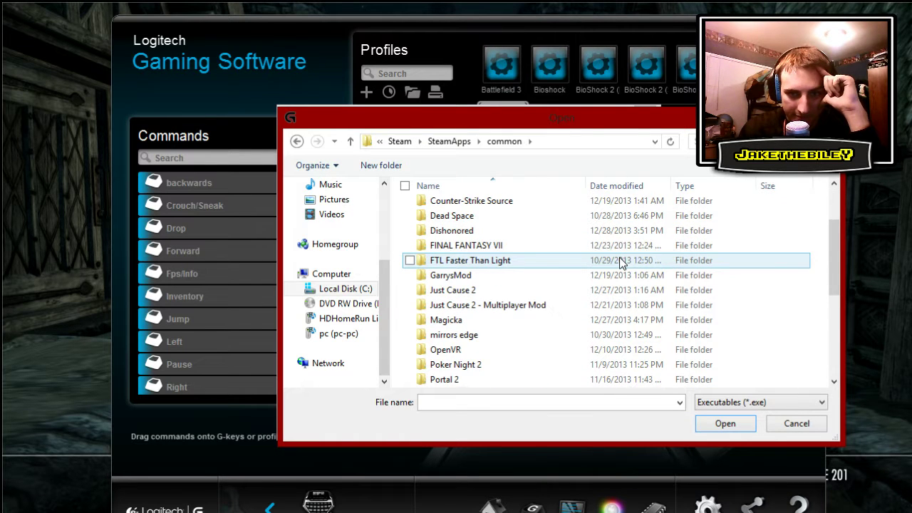
scroll(619, 257, "down", 1)
scroll(620, 257, "down", 1)
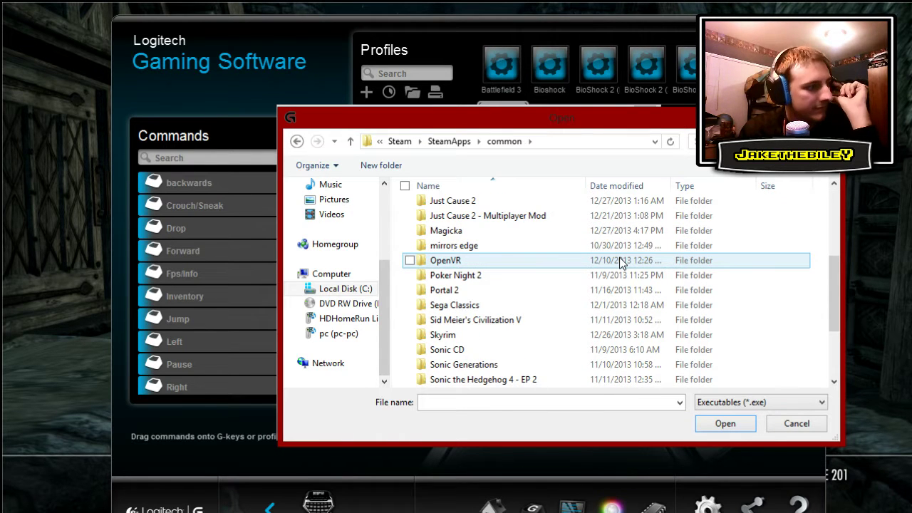
scroll(620, 257, "down", 1)
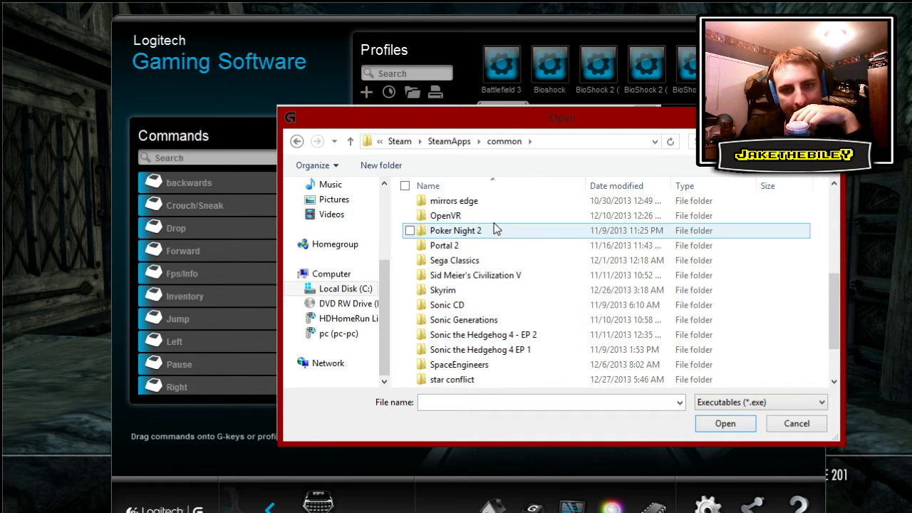
scroll(496, 227, "down", 1)
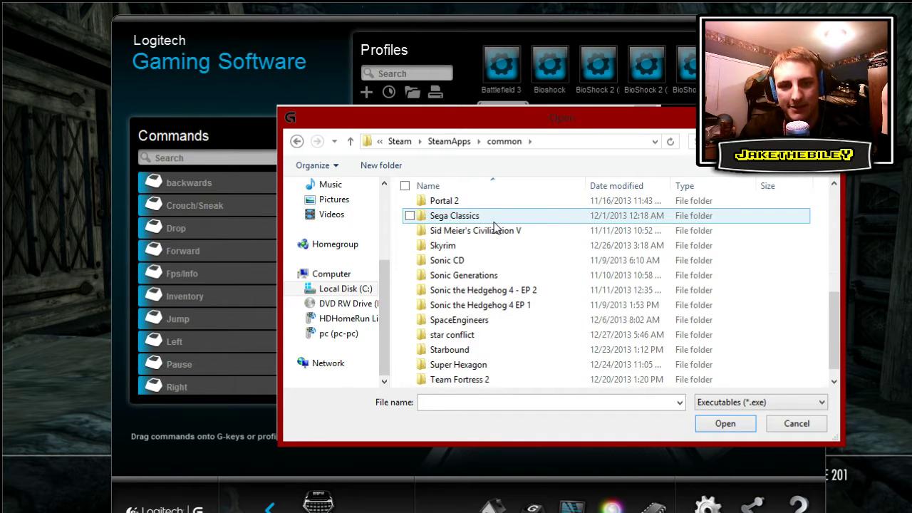
scroll(497, 227, "down", 1)
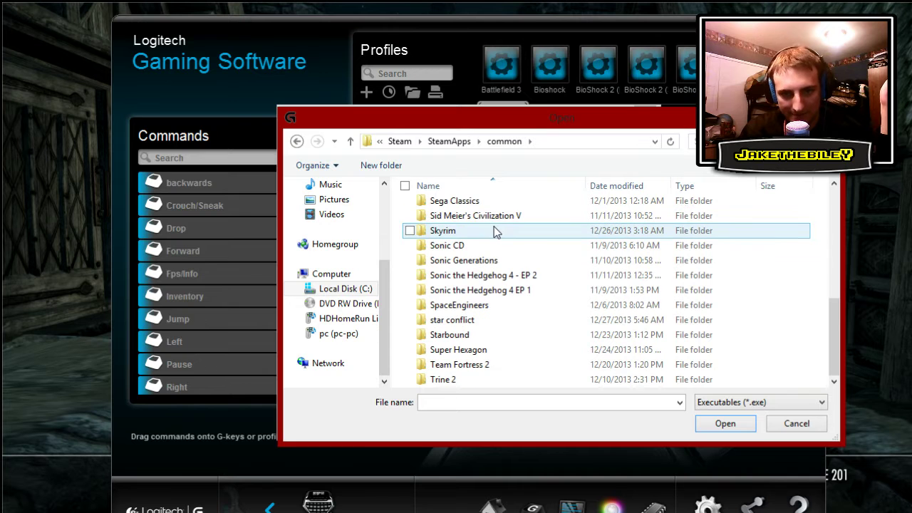
scroll(495, 356, "up", 6)
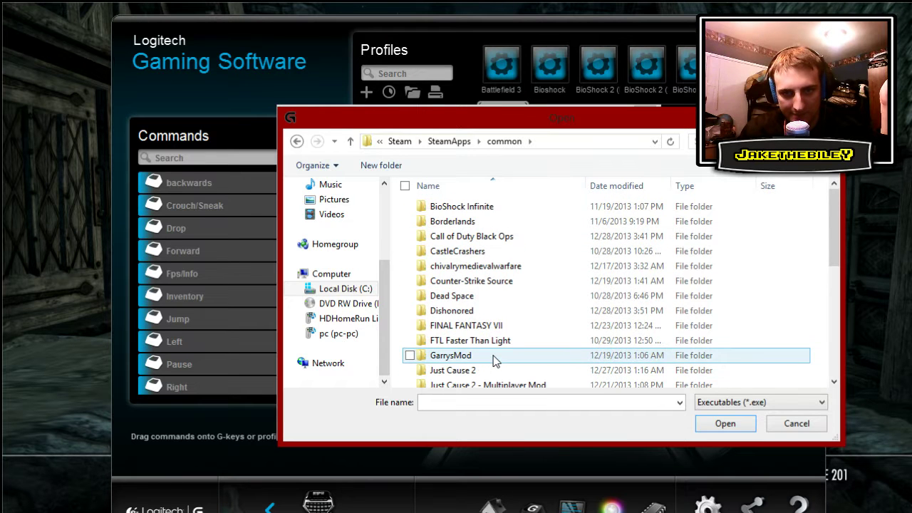
- Look for an executable in the Skyrim Saves folder, under my games in the user's My Documents on drive C, then return to my games
left_click(327, 274)
double_click(535, 231)
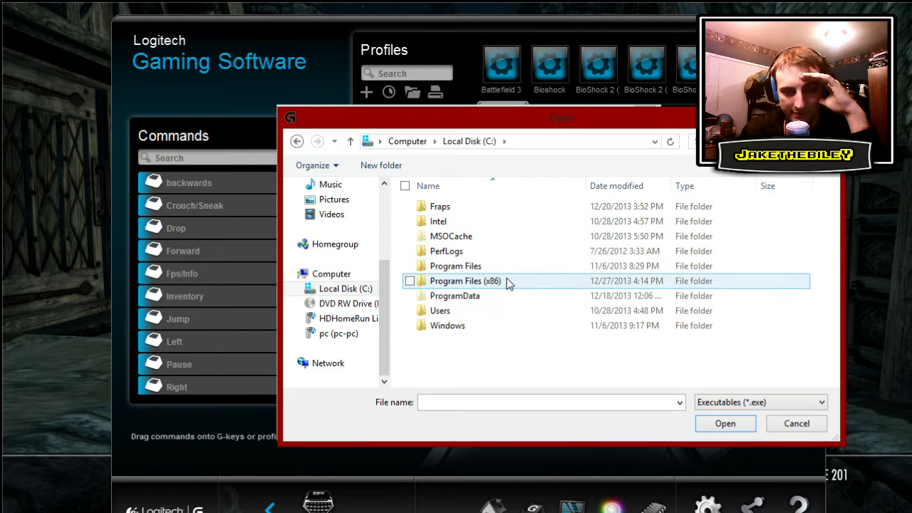
double_click(449, 311)
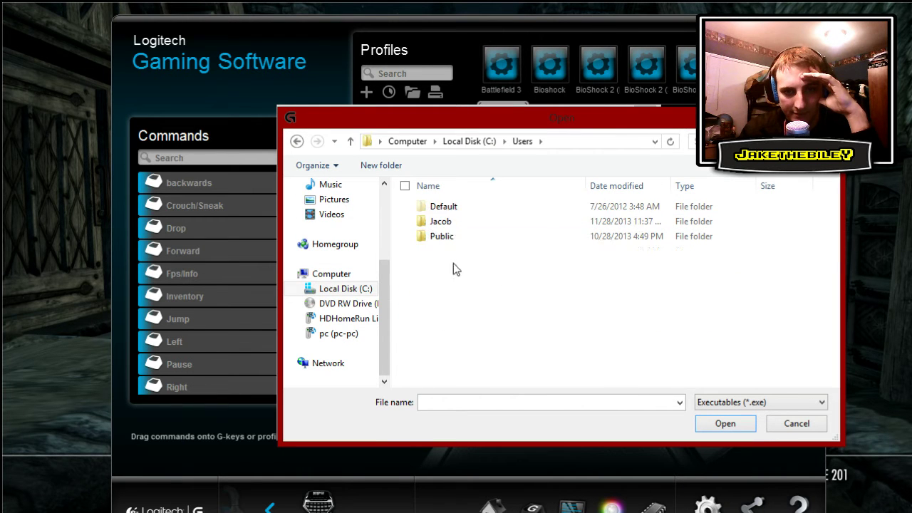
double_click(451, 223)
scroll(453, 226, "down", 1)
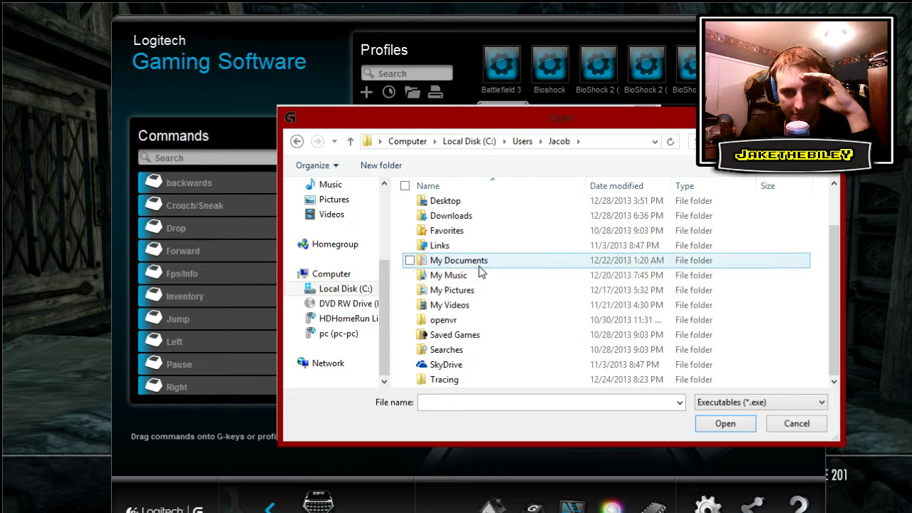
double_click(481, 263)
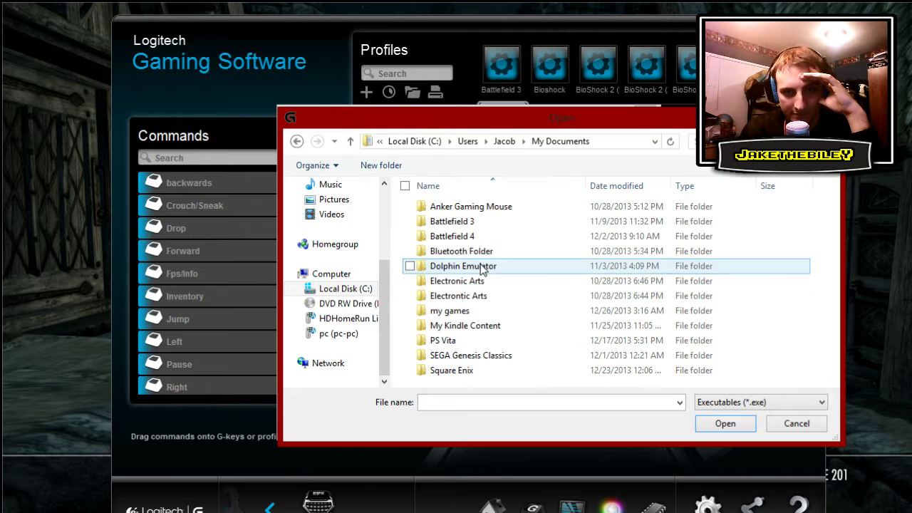
double_click(461, 311)
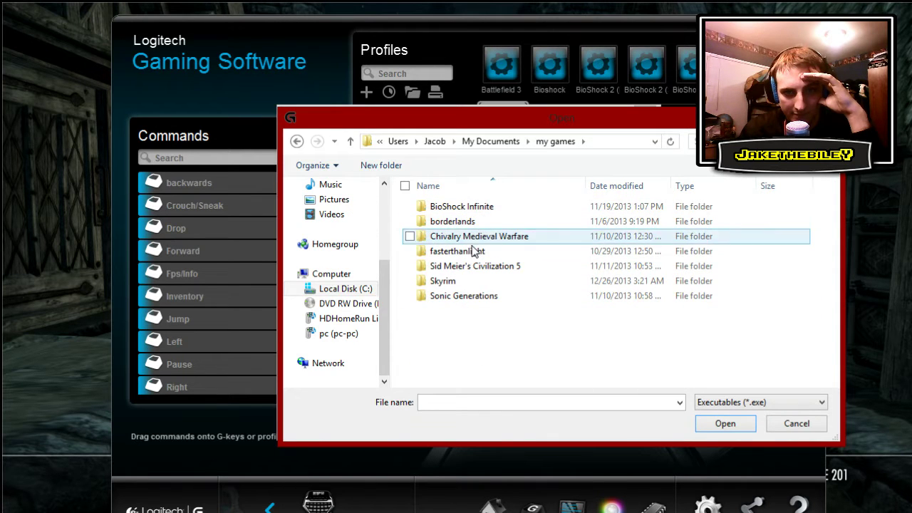
double_click(470, 279)
double_click(459, 214)
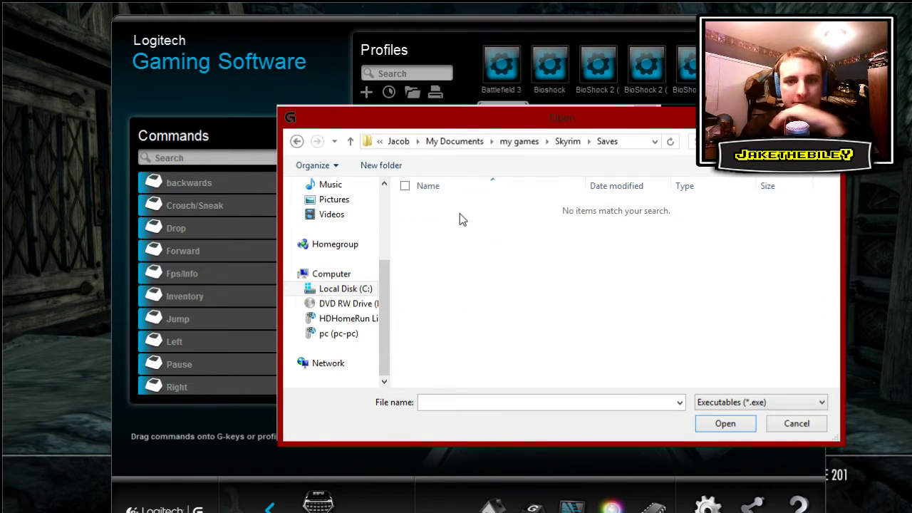
left_click(350, 141)
left_click(350, 141)
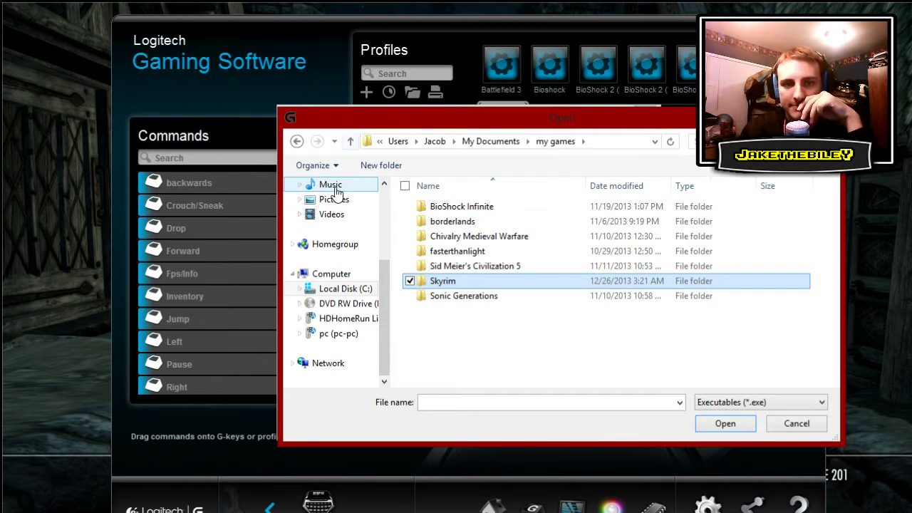
- Browse to the Games folder on the Desktop
left_click(330, 184)
scroll(387, 276, "up", 3)
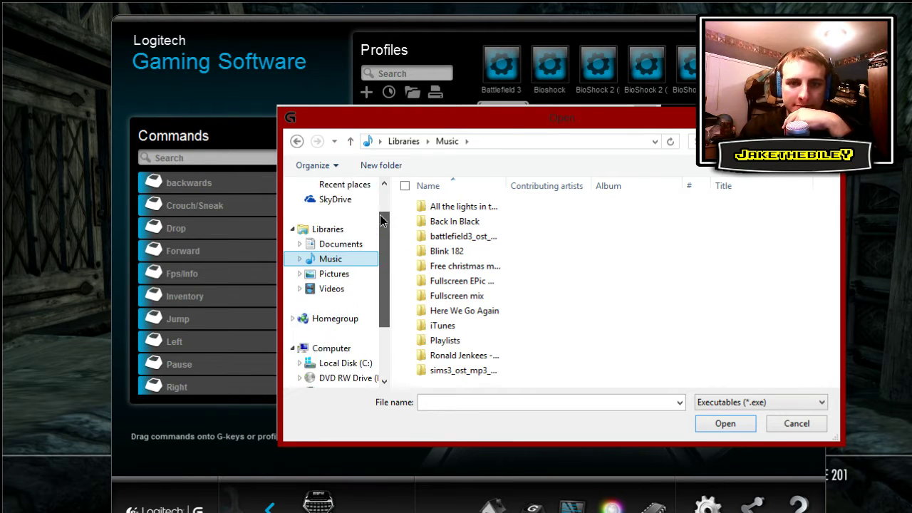
left_click(364, 212)
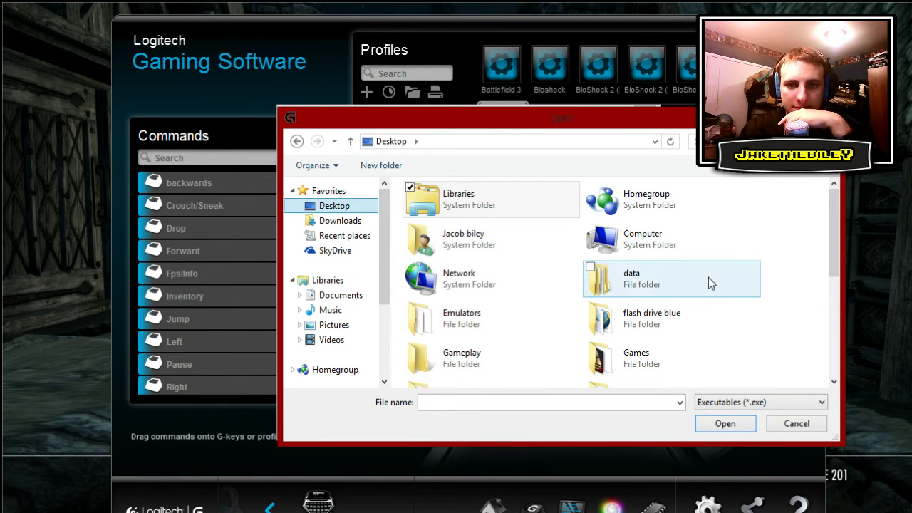
left_click_drag(830, 225, 791, 289)
double_click(653, 224)
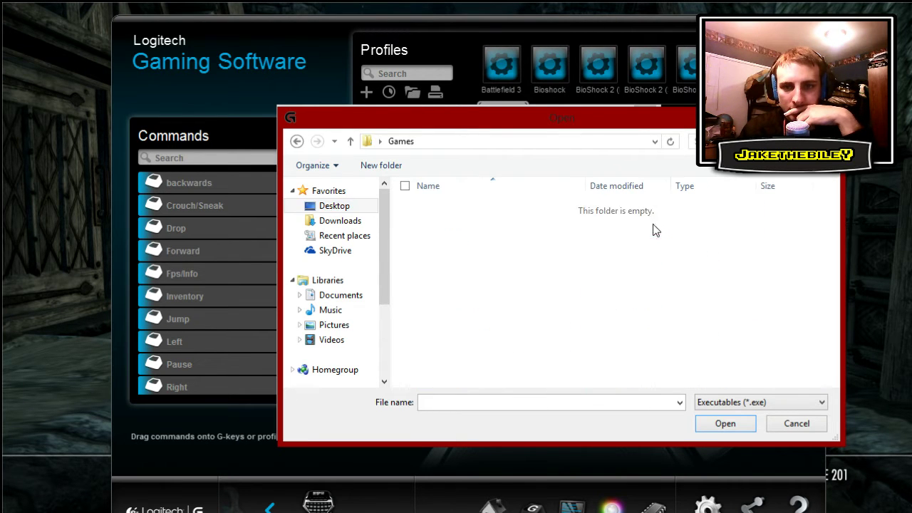
- Try to open The Elder Scrolls V Skyrim shortcut from the Games folder as the executable
left_click_drag(830, 213, 828, 381)
left_click(498, 369)
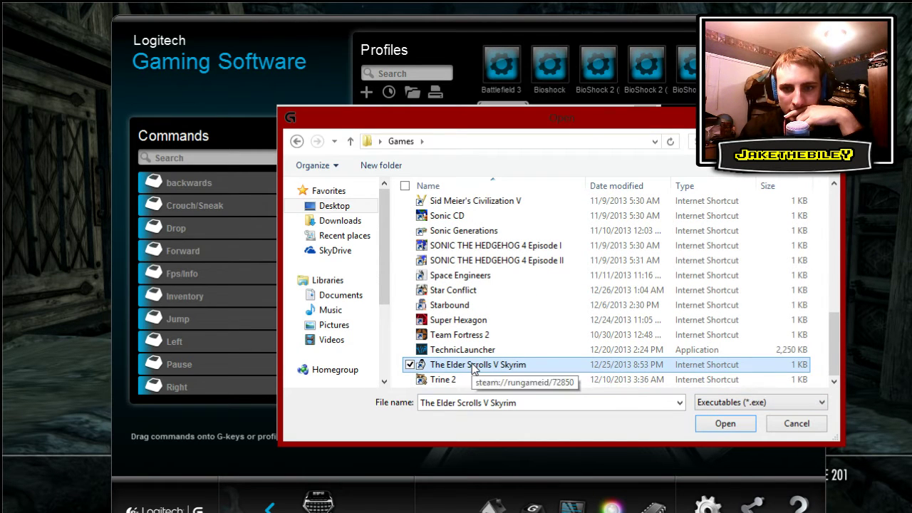
left_click(723, 424)
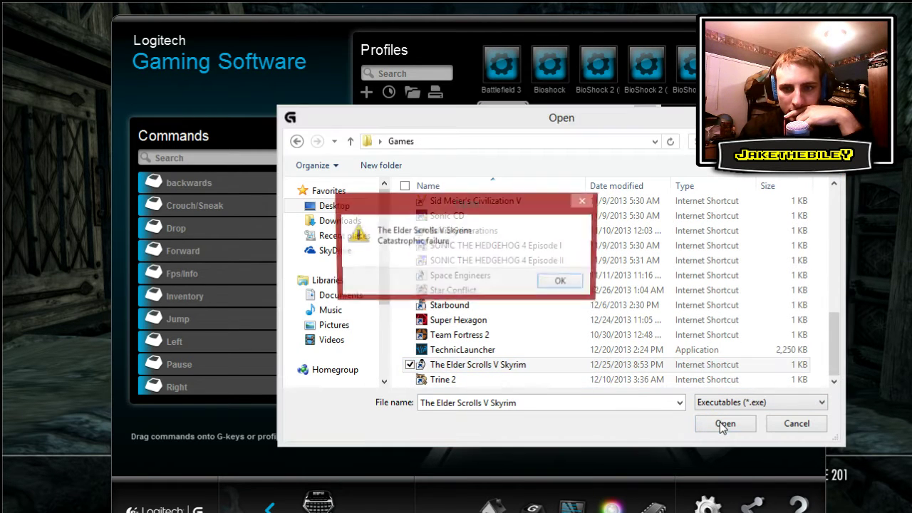
left_click(562, 283)
right_click(491, 365)
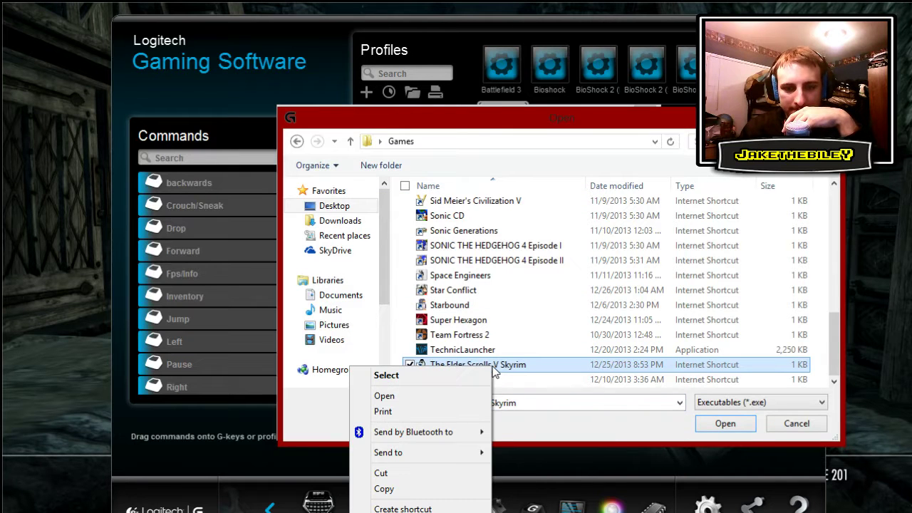
left_click(609, 431)
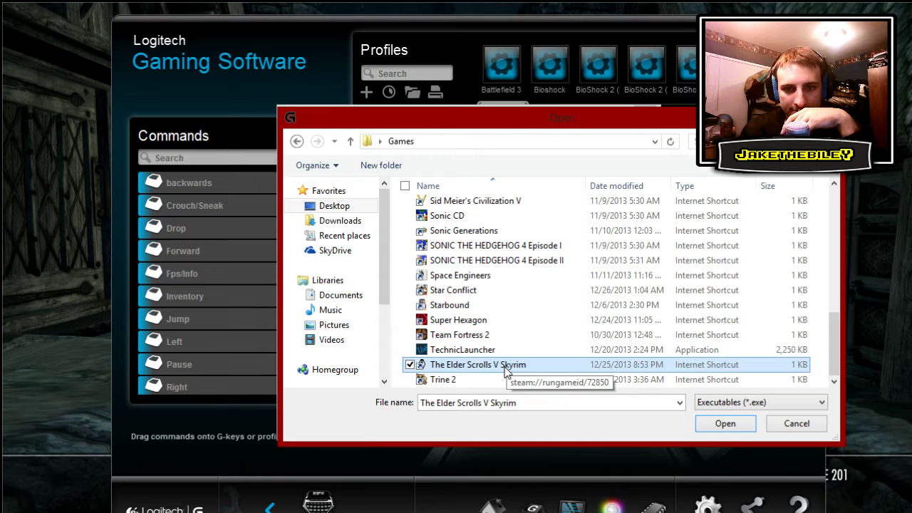
- Browse to the Program Files (x86) folder on Local Disk (C:)
left_click_drag(384, 277, 383, 345)
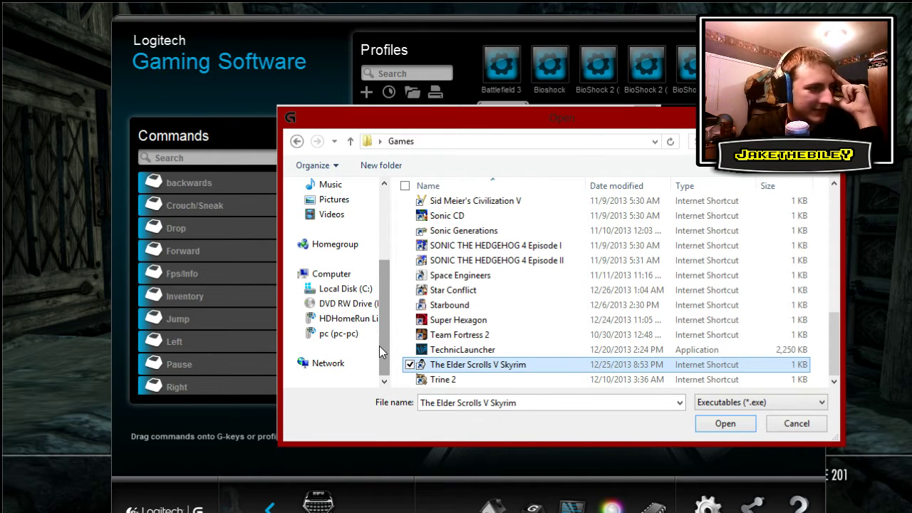
left_click(332, 338)
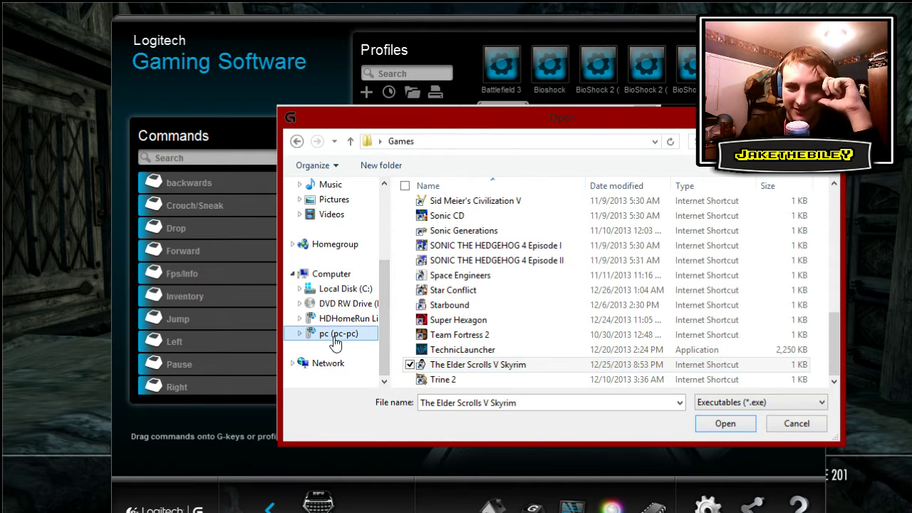
left_click(325, 275)
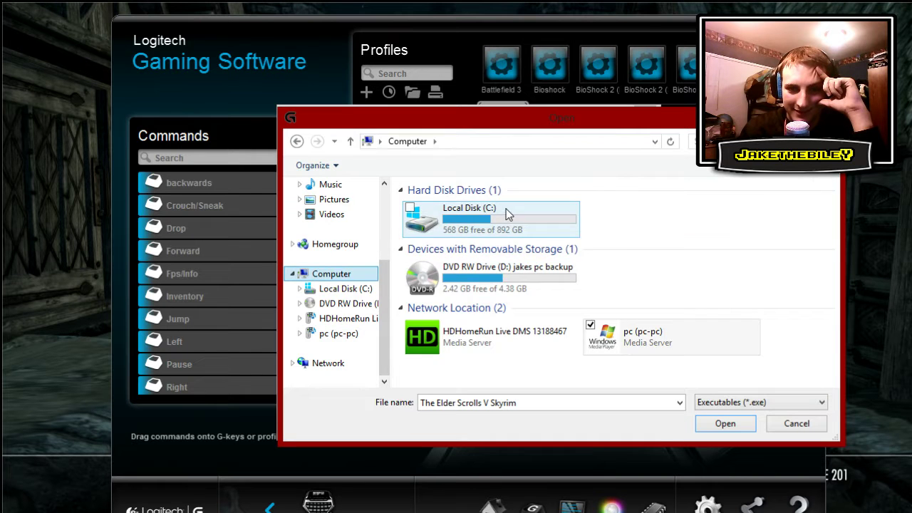
double_click(507, 213)
double_click(485, 282)
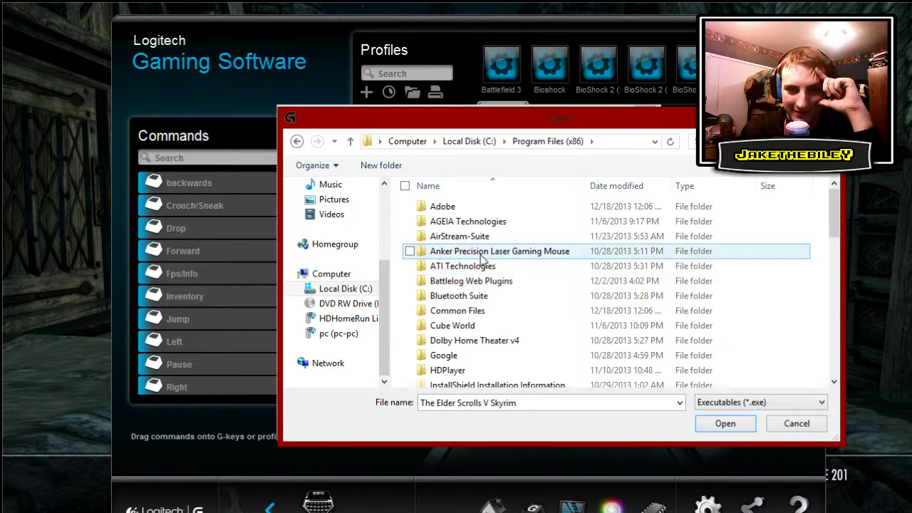
- Browse to the common folder inside Steam's SteamApps folder
scroll(481, 260, "down", 8)
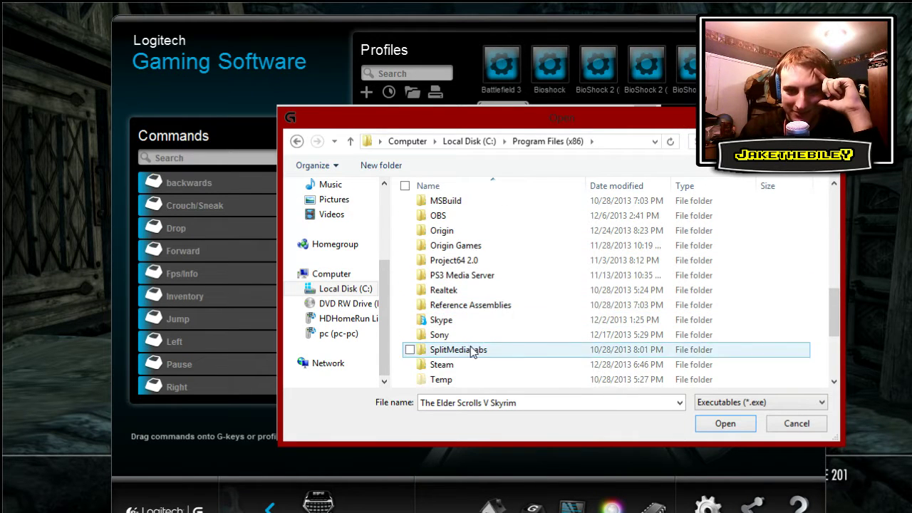
double_click(443, 364)
scroll(463, 299, "down", 3)
double_click(456, 305)
double_click(462, 207)
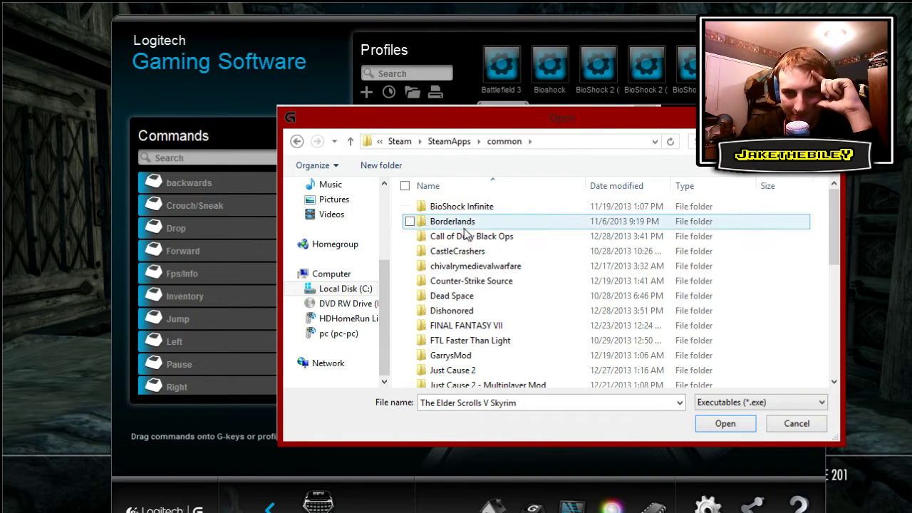
- Examine the game folders in the common folder for Skyrim
scroll(476, 293, "down", 3)
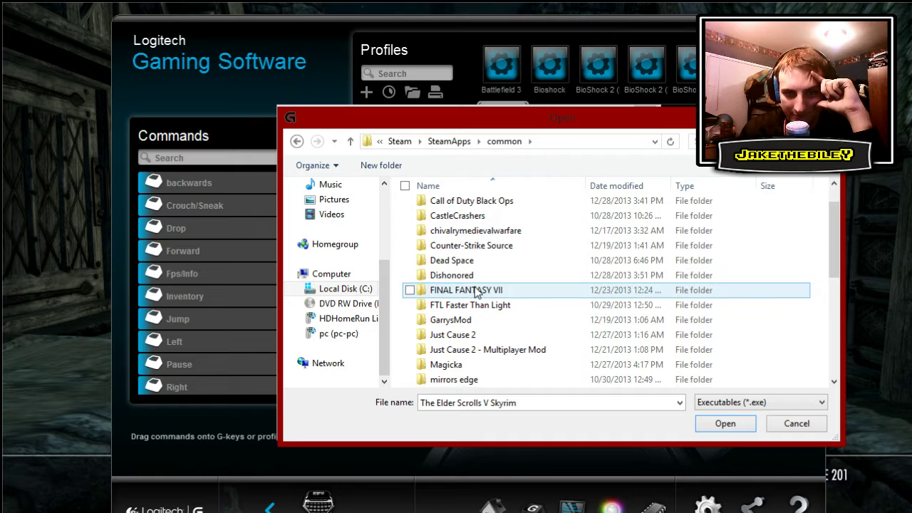
scroll(512, 307, "down", 1)
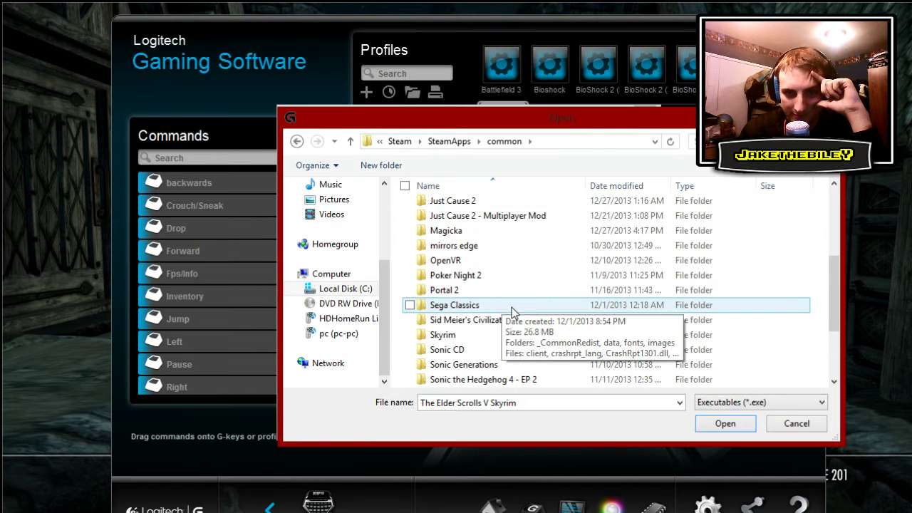
scroll(511, 307, "down", 2)
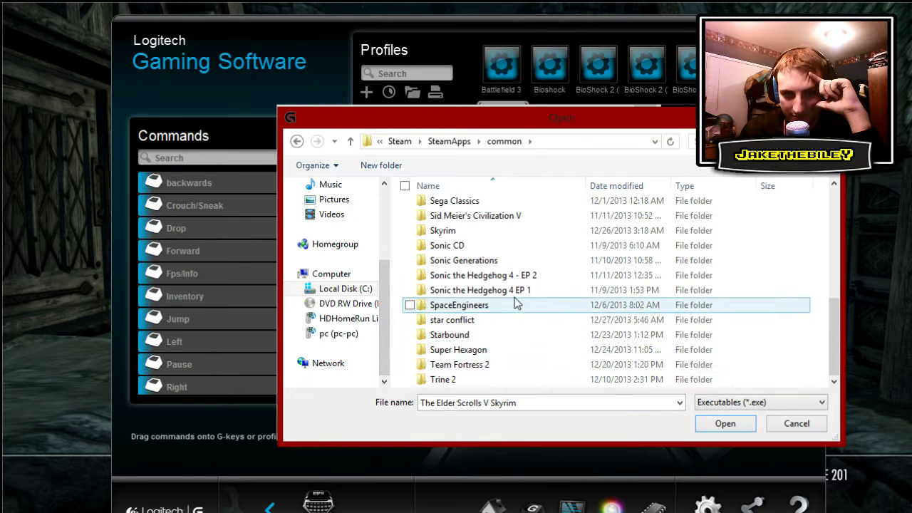
scroll(515, 298, "up", 3)
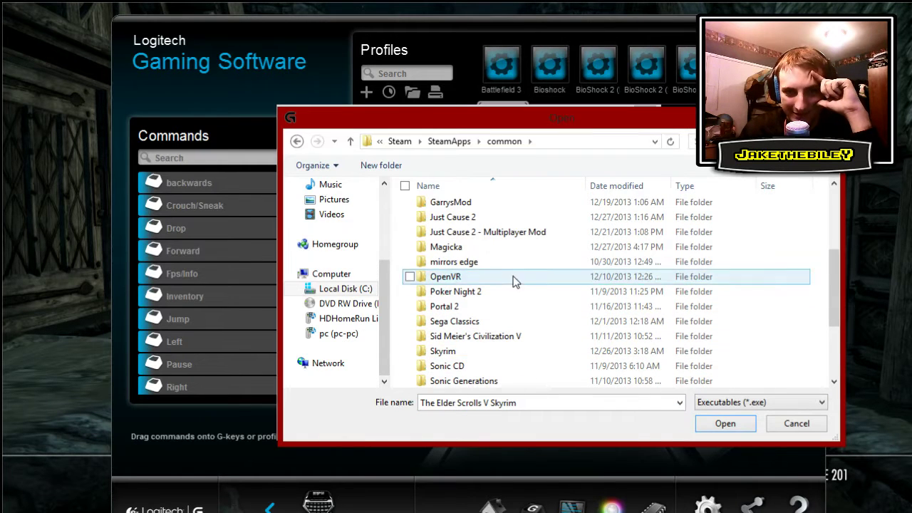
scroll(515, 275, "up", 1)
scroll(503, 243, "up", 1)
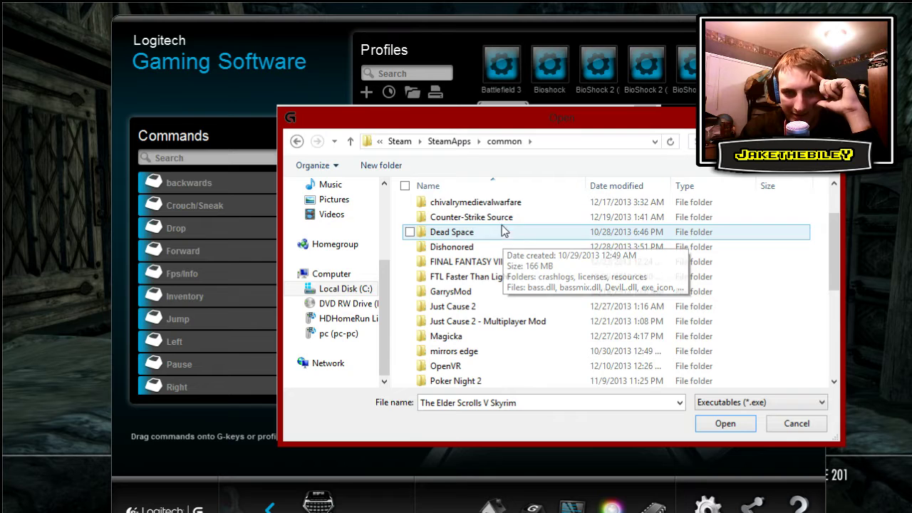
scroll(500, 242, "up", 1)
scroll(489, 250, "up", 1)
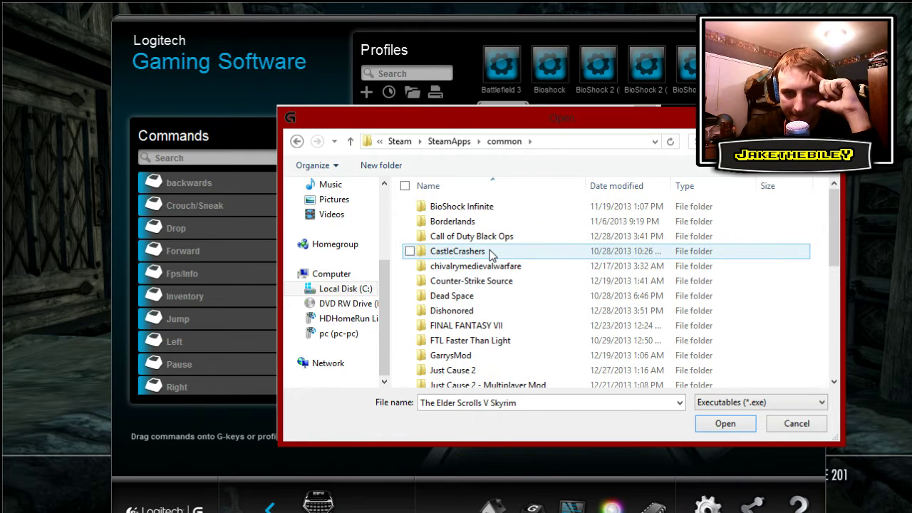
- Look inside the BioShock Infinite folder, then return up to the SteamApps folder
double_click(484, 206)
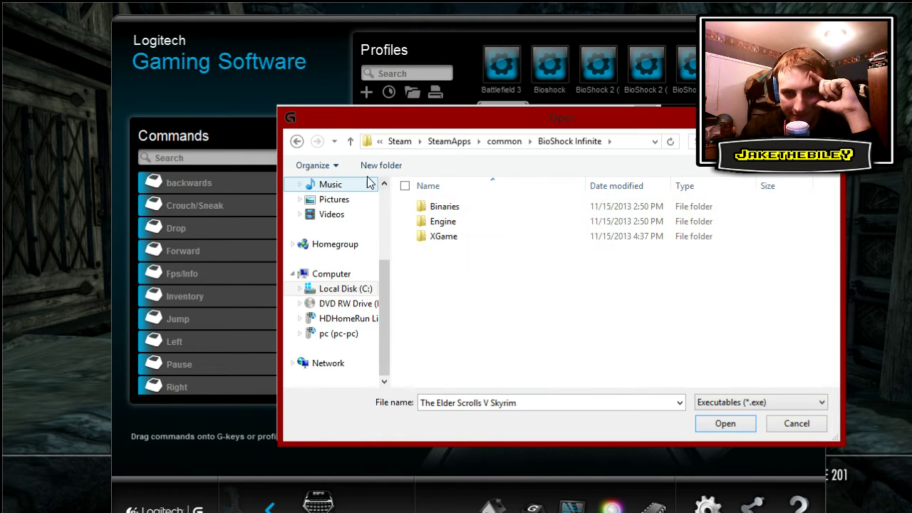
left_click(351, 142)
left_click(351, 142)
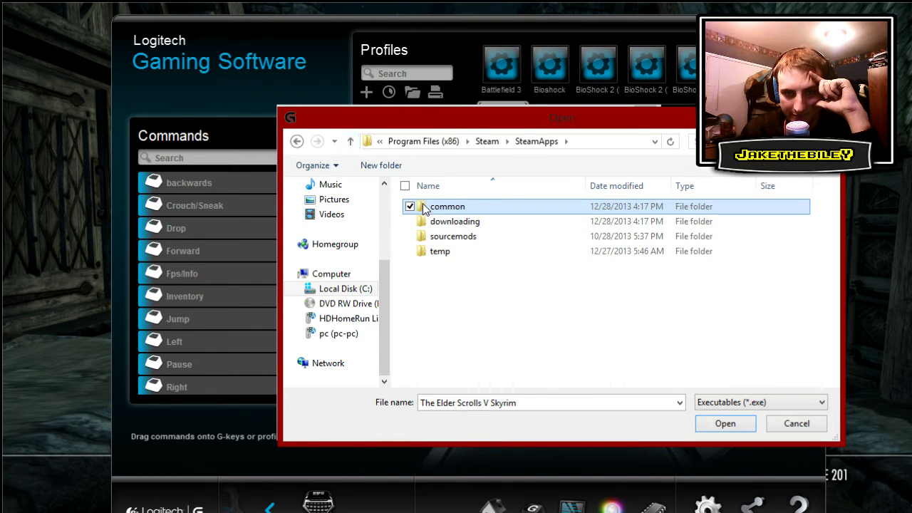
- Check the games folder under Steam's steam folder for the Skyrim executable, then cancel the file selection
left_click(351, 141)
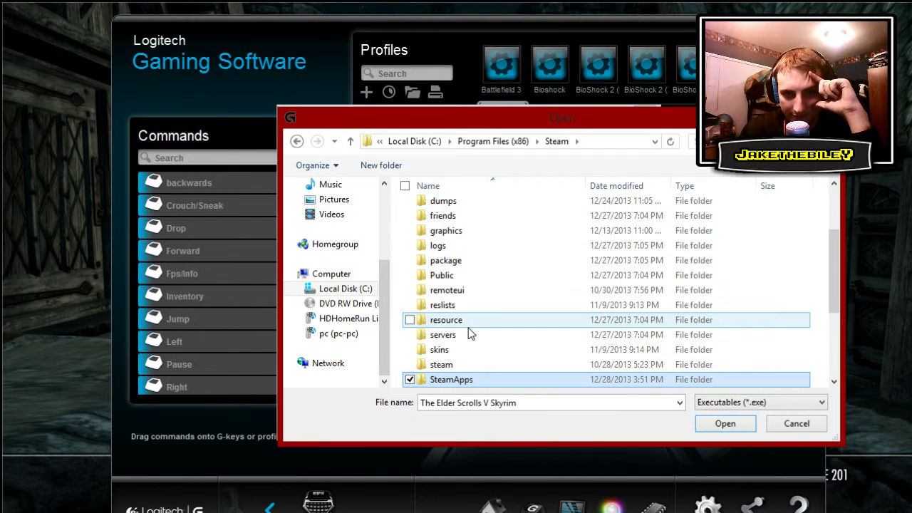
double_click(450, 364)
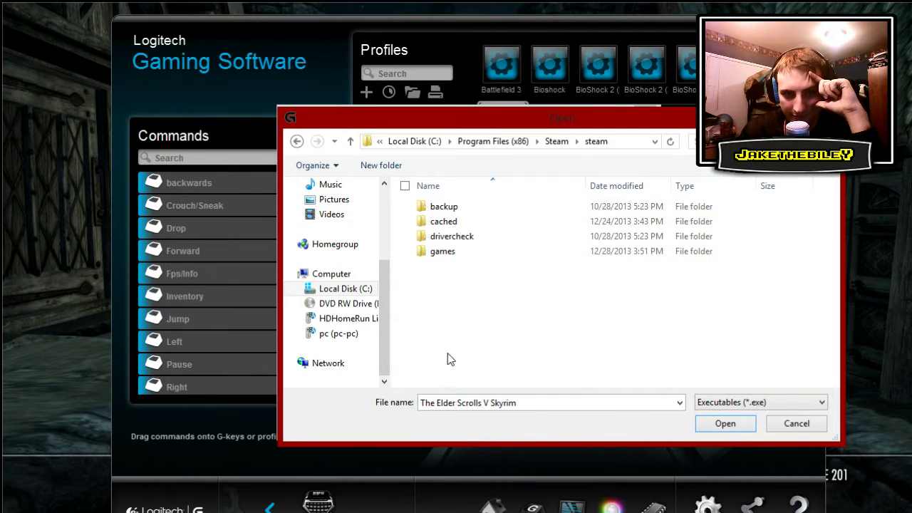
double_click(446, 249)
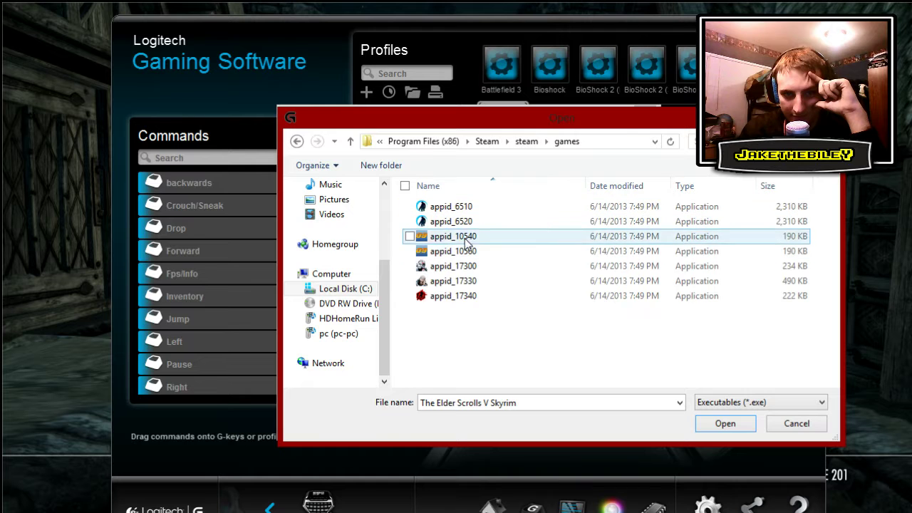
left_click(350, 141)
left_click(350, 141)
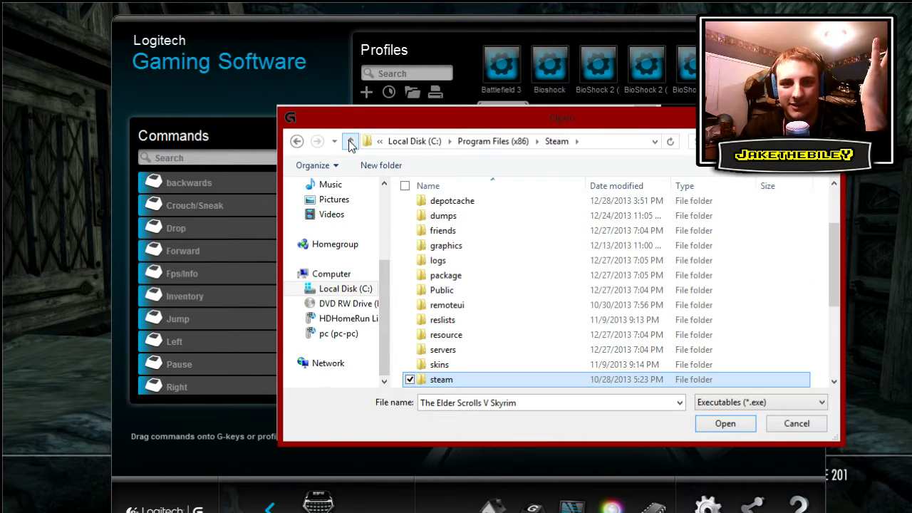
left_click(796, 424)
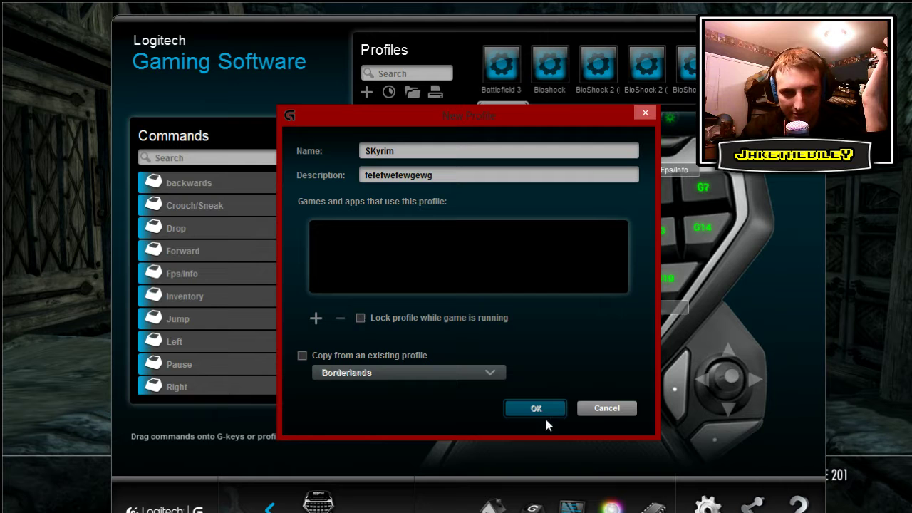
left_click(318, 318)
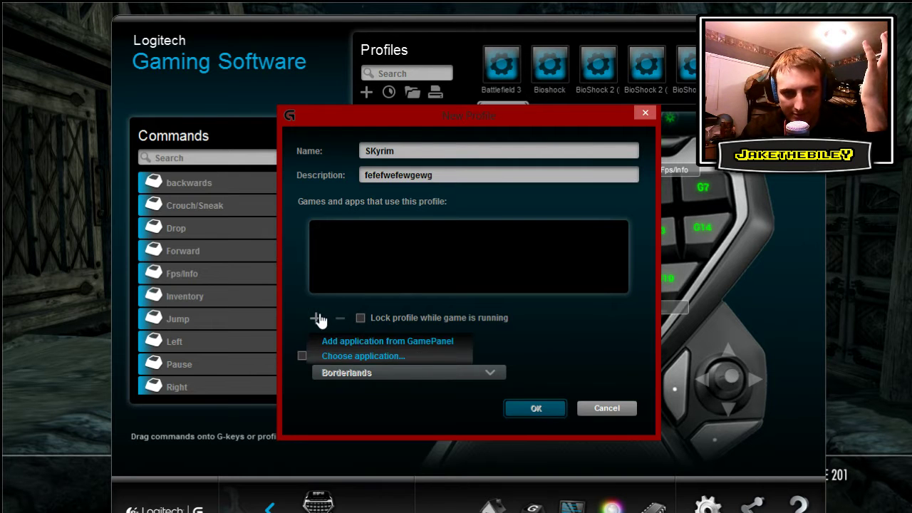
left_click(353, 342)
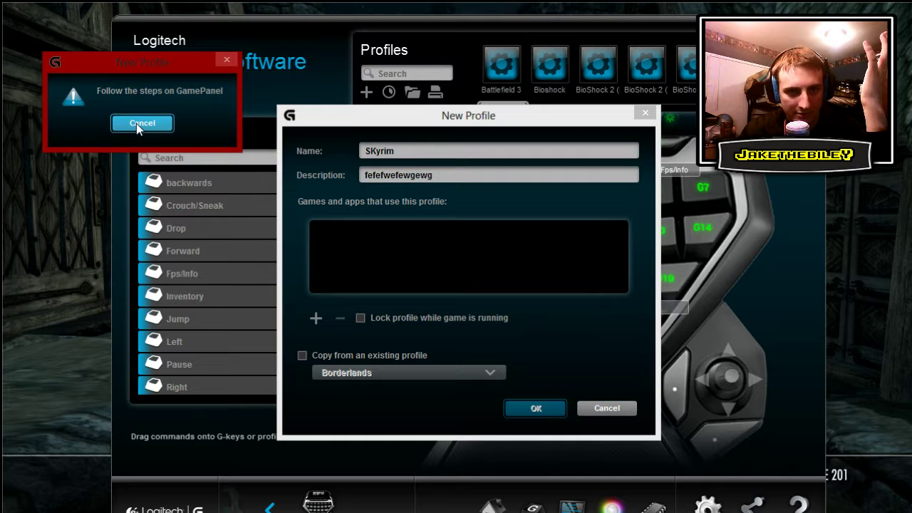
left_click(141, 123)
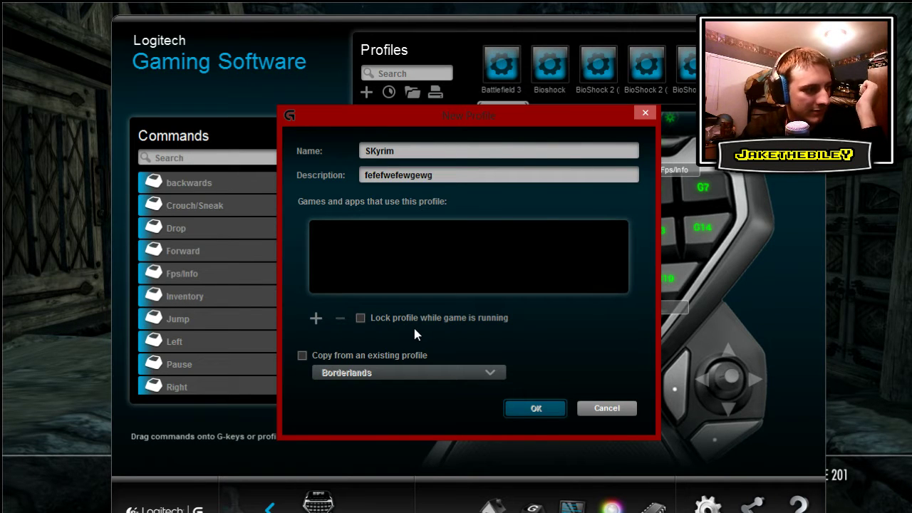
- Start choosing an application for the profile again and browse to the user's personal folder under Users on Local Disk (C:)
left_click(315, 319)
left_click(349, 356)
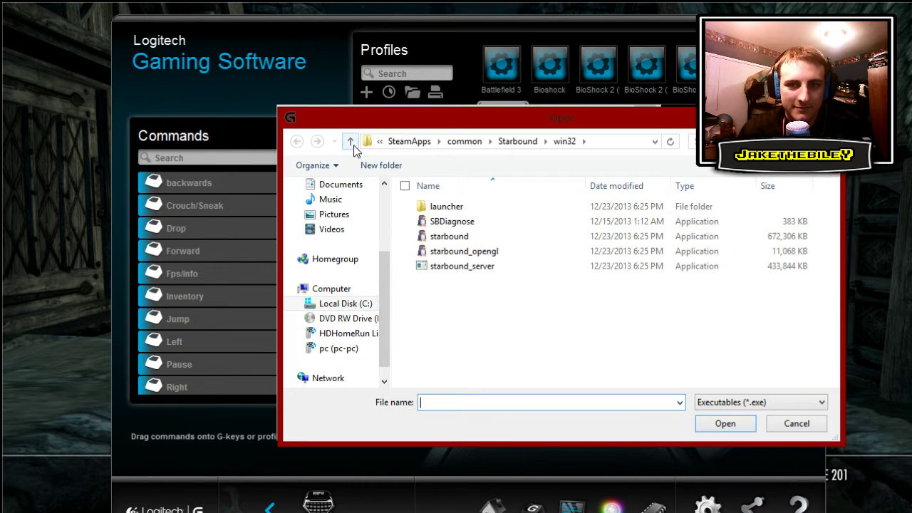
left_click(335, 290)
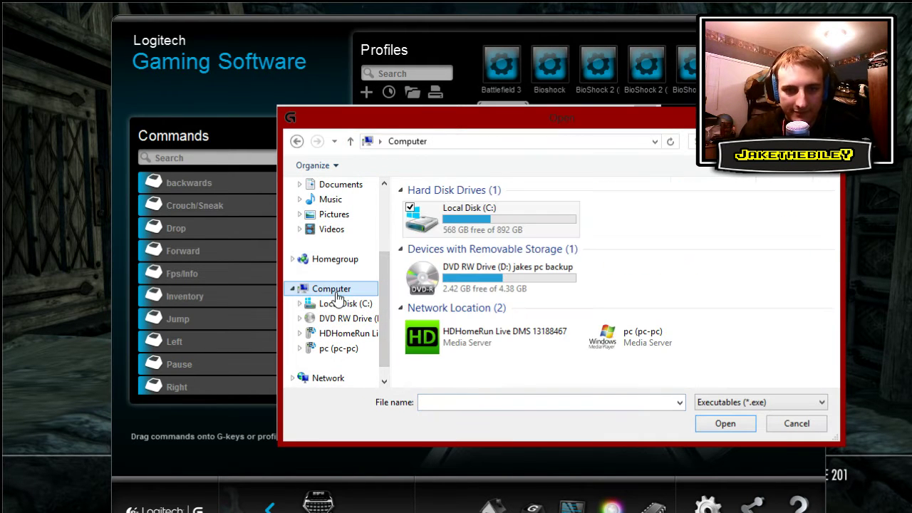
double_click(497, 206)
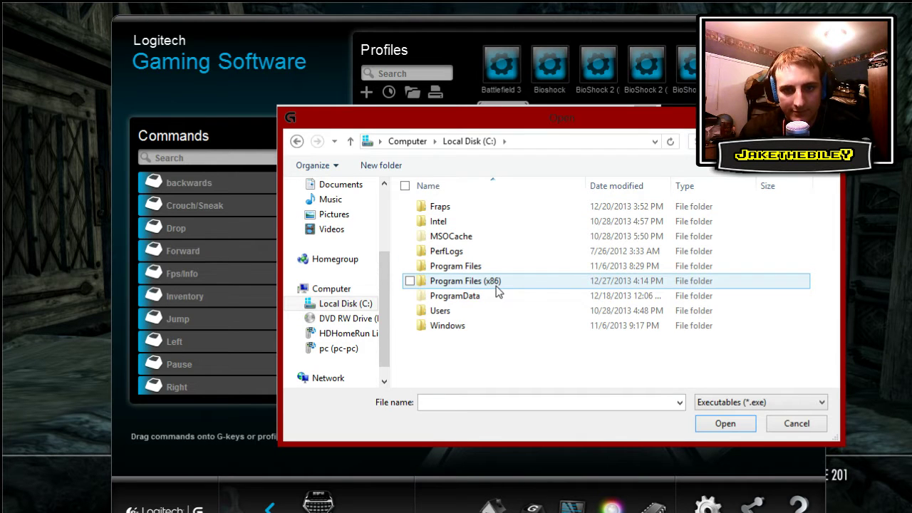
double_click(454, 310)
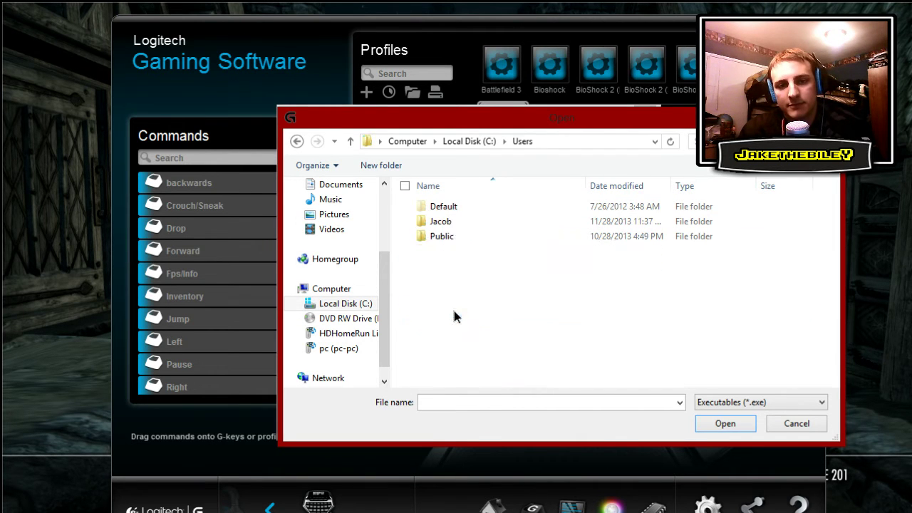
double_click(440, 222)
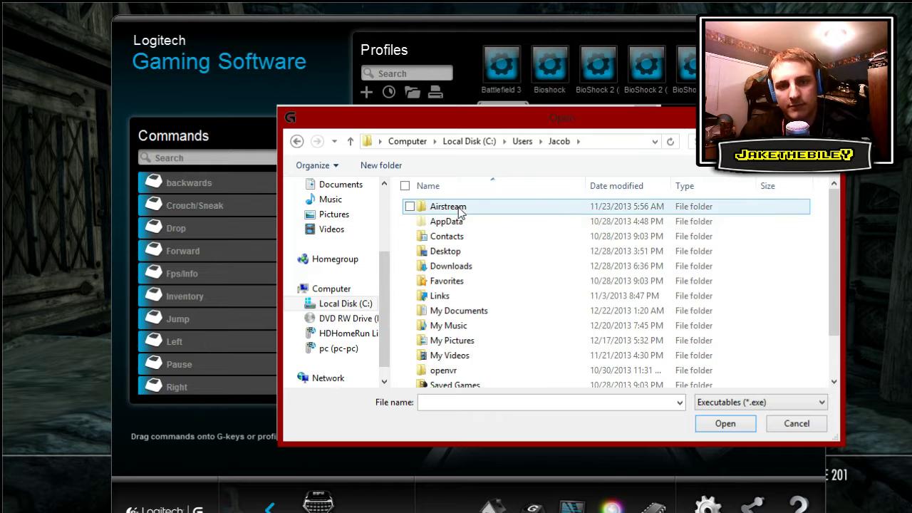
- Look in the Roaming folder inside the user's AppData folder
double_click(447, 223)
left_click(449, 242)
double_click(449, 241)
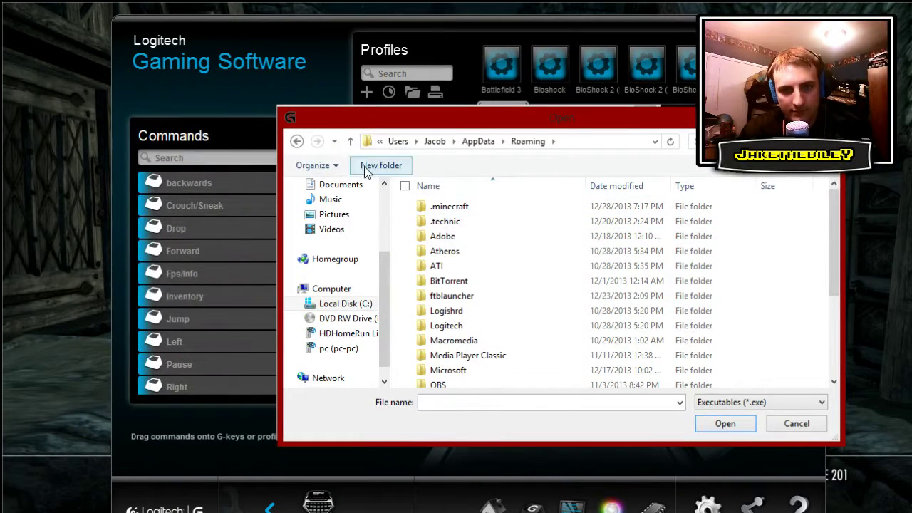
- Look in the My Games folder inside AppData's Local folder
left_click(350, 141)
left_click(447, 206)
double_click(448, 206)
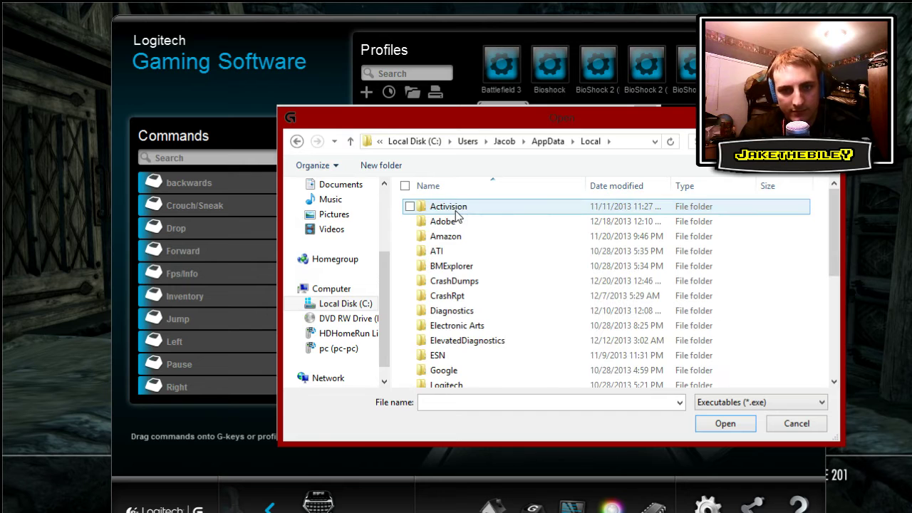
scroll(460, 236, "down", 3)
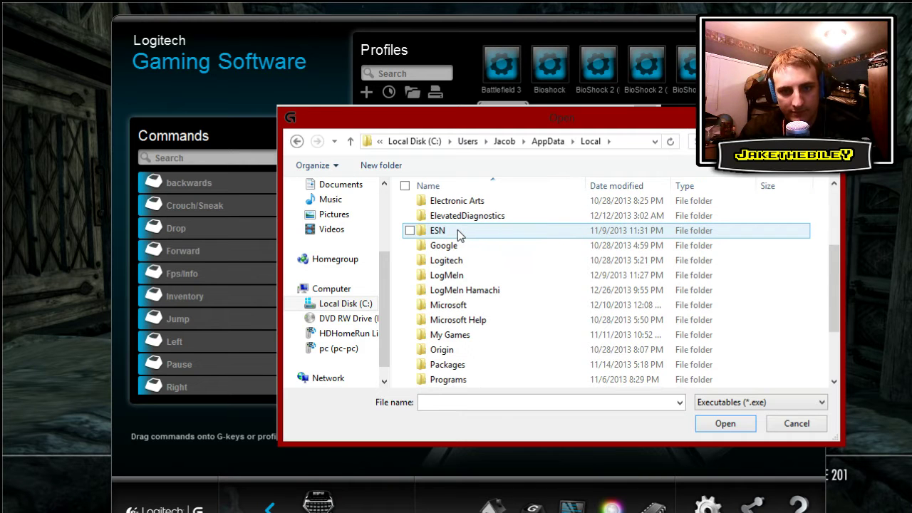
double_click(456, 334)
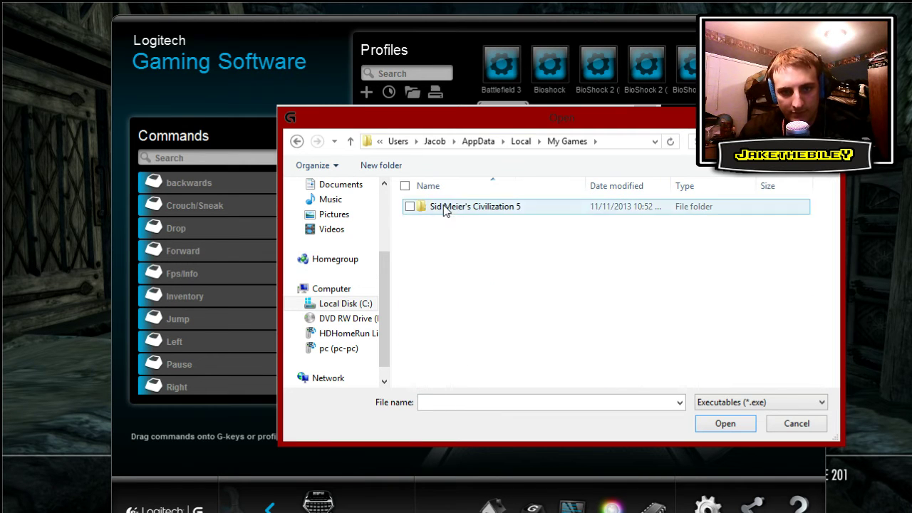
- Return to the Local folder and check its Skyrim folder for an executable
left_click(349, 141)
scroll(509, 299, "down", 3)
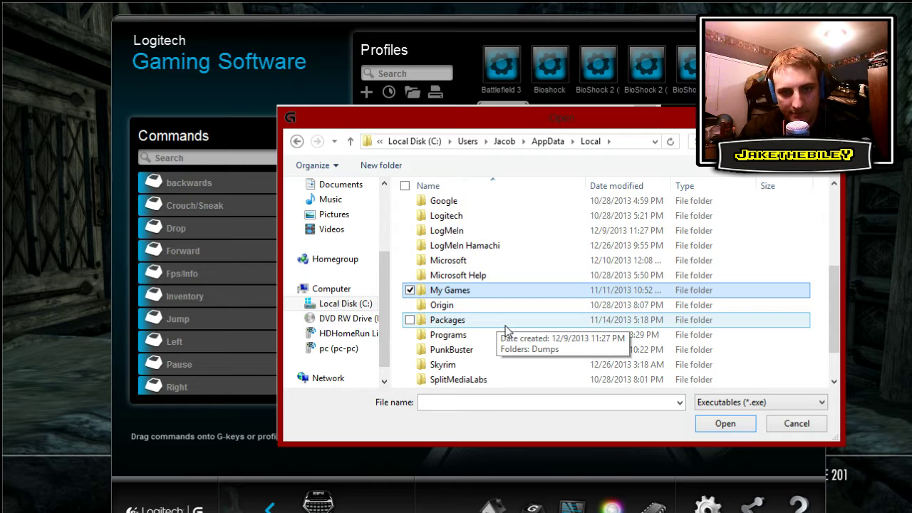
double_click(456, 322)
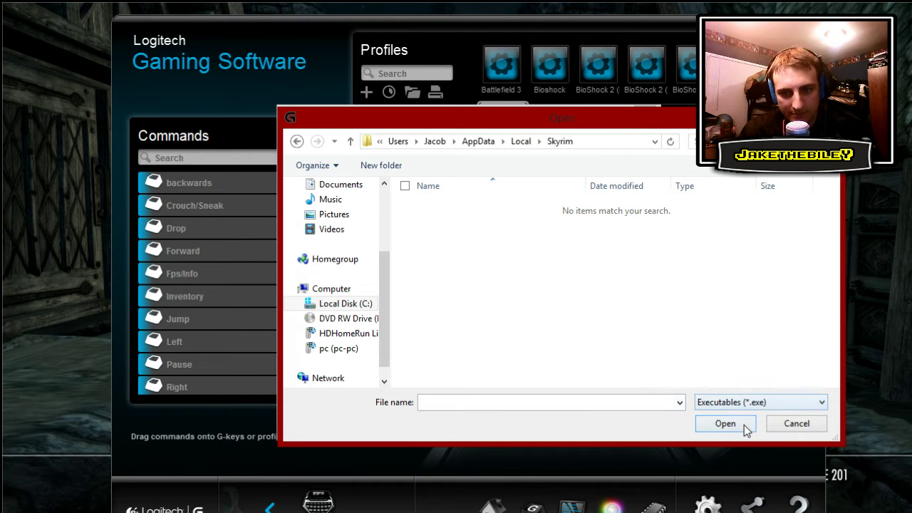
- Look through the Music, Pictures and Videos libraries for the game
left_click(349, 200)
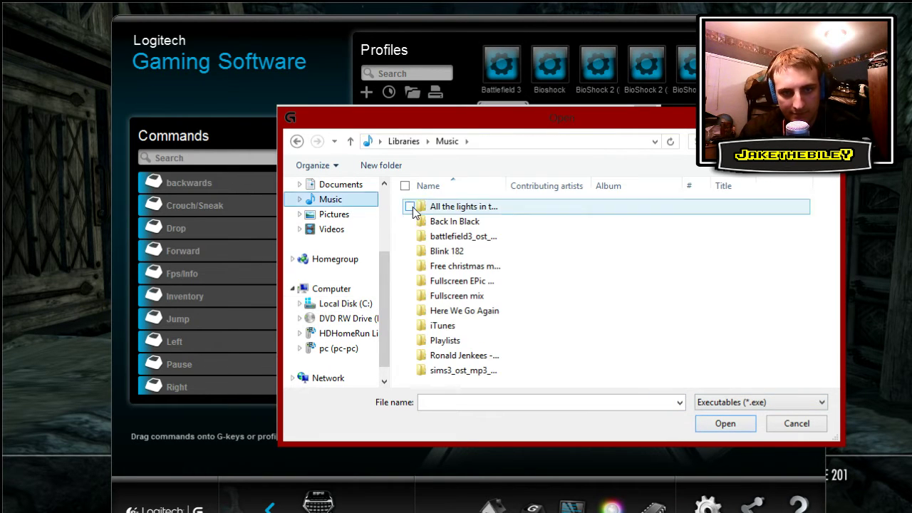
scroll(373, 208, "down", 1)
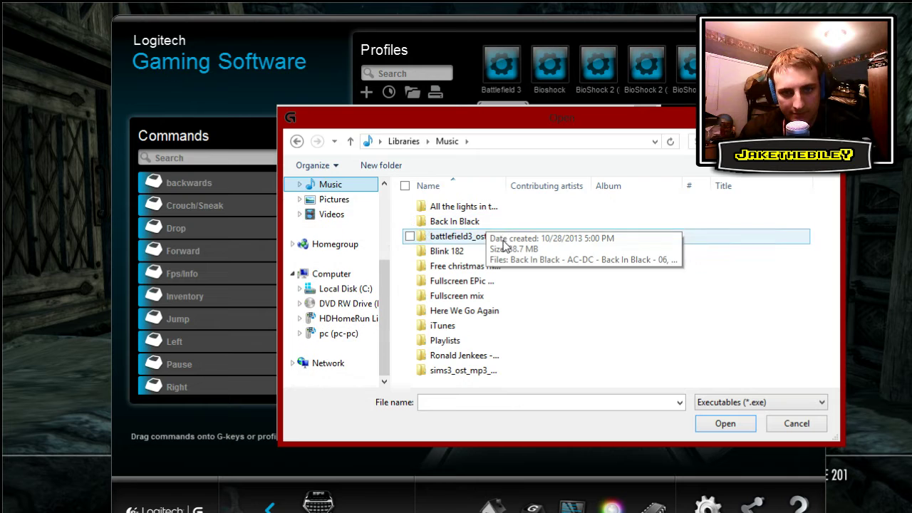
left_click(329, 201)
left_click(342, 218)
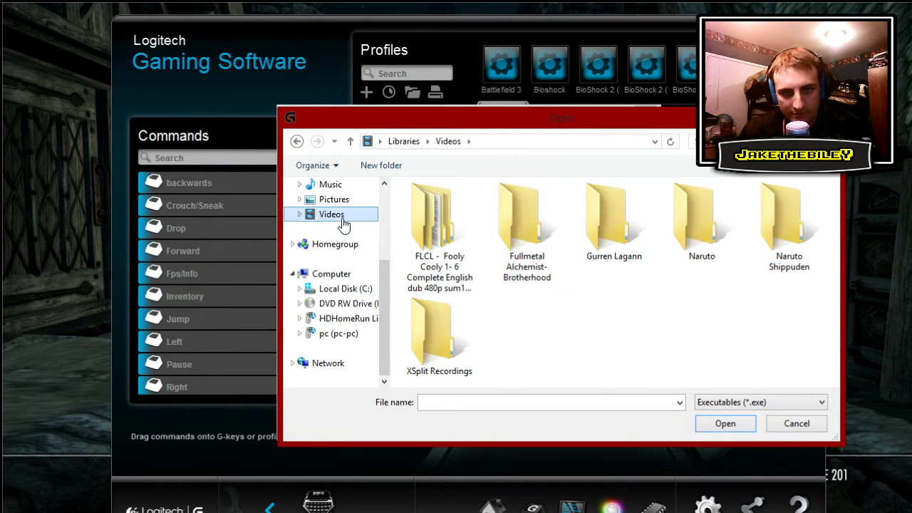
- Browse to the my games folder in the Documents library
scroll(346, 228, "up", 2)
left_click(348, 261)
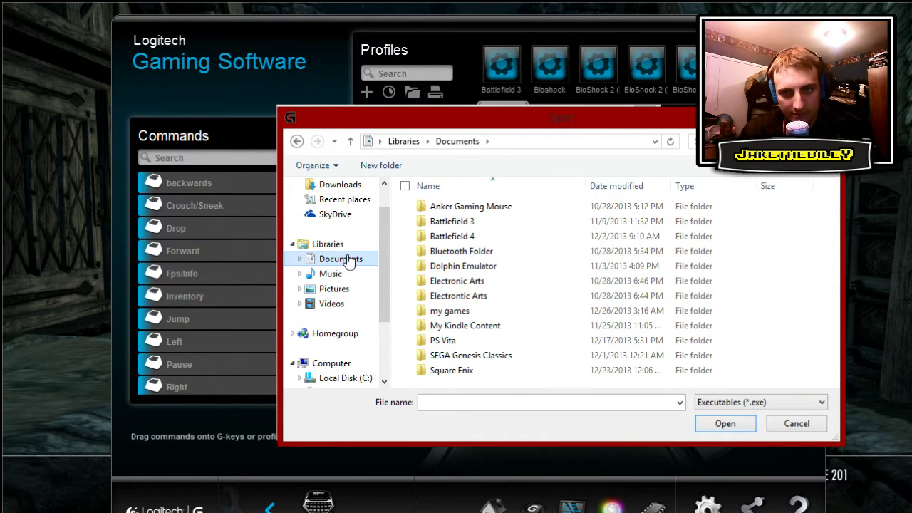
scroll(335, 285, "down", 2)
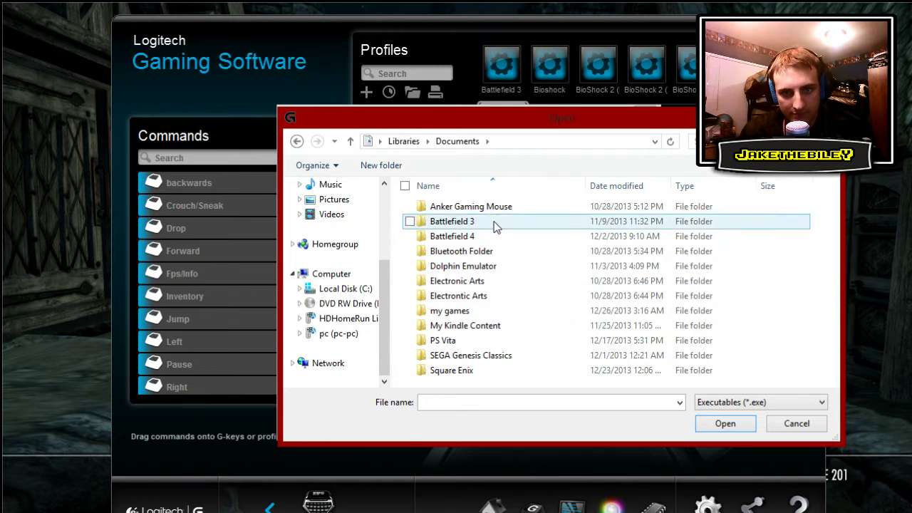
double_click(492, 312)
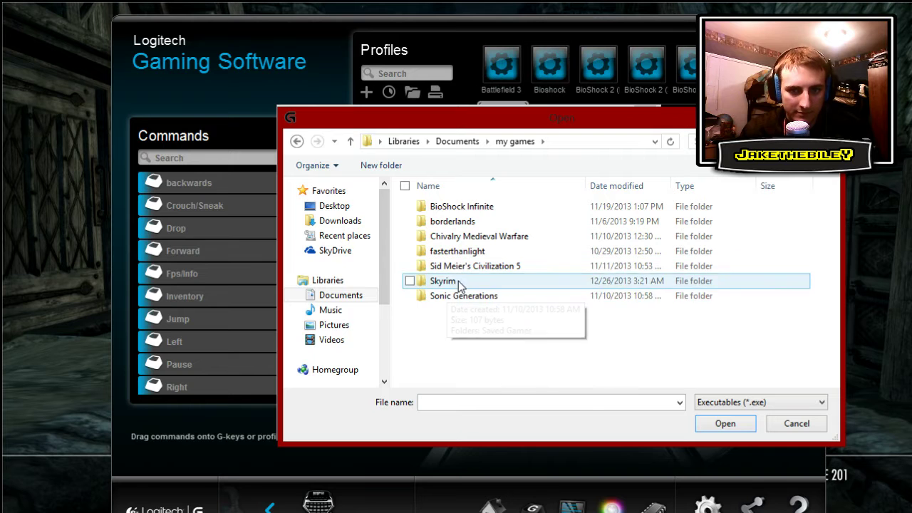
- Check the Skyrim folder and its Saves subfolder for an executable and return to my games
double_click(457, 281)
double_click(458, 213)
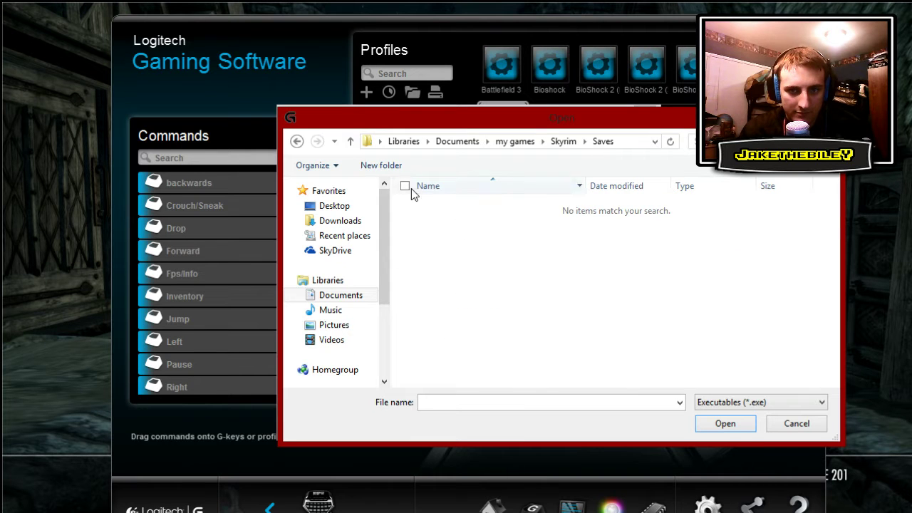
left_click(351, 141)
left_click(351, 141)
- Show All Files instead of only executables and reopen the Skyrim folder
left_click(786, 402)
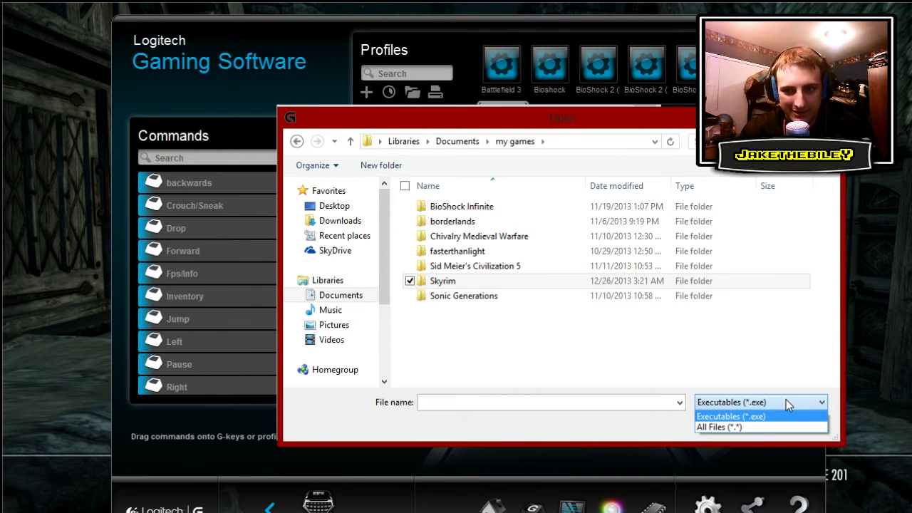
left_click(753, 424)
double_click(457, 278)
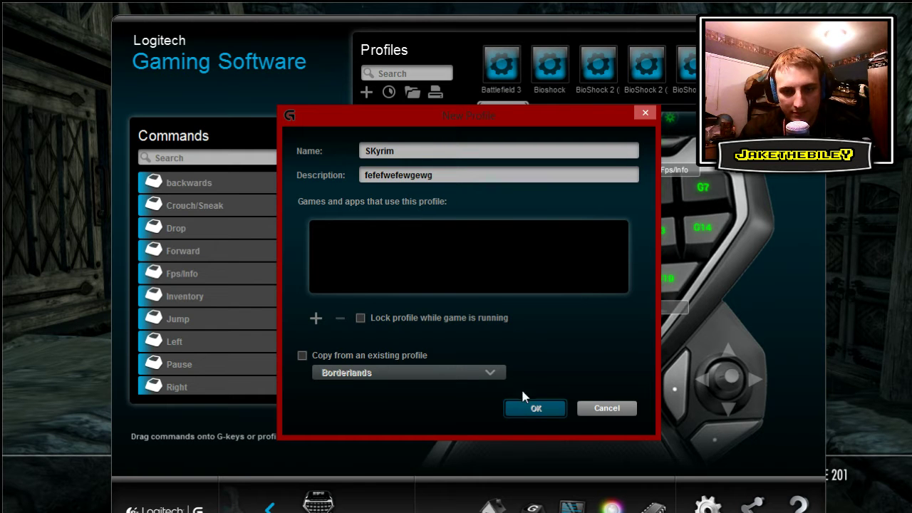
- Choose an application for the SKyrim profile again and browse to Local Disk (C:)
left_click(303, 355)
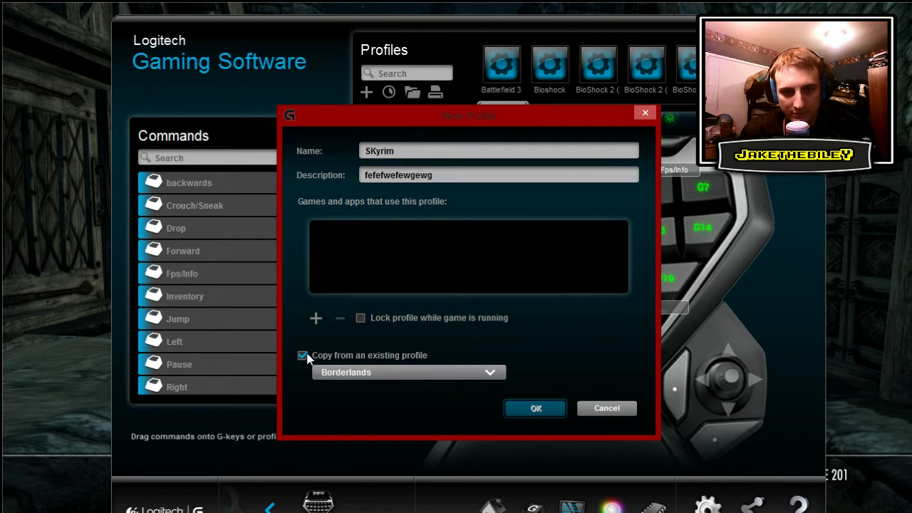
left_click(302, 355)
left_click(315, 318)
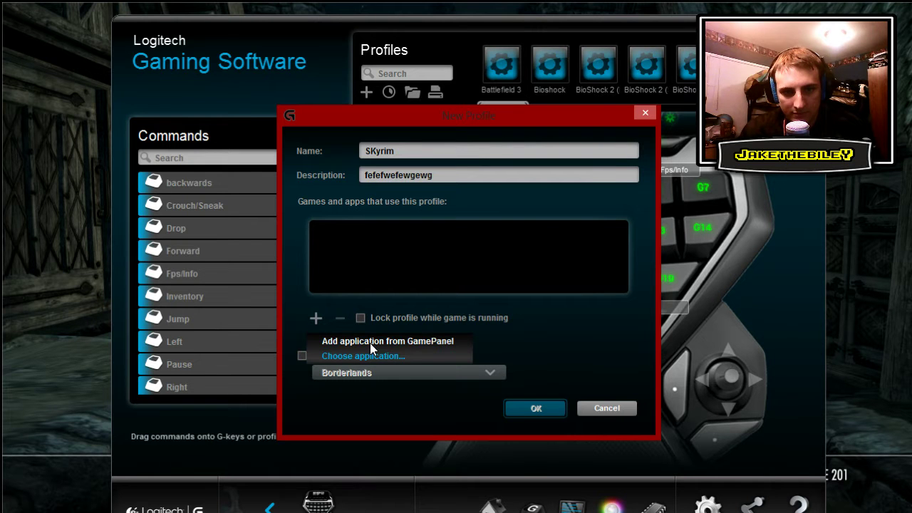
left_click(364, 356)
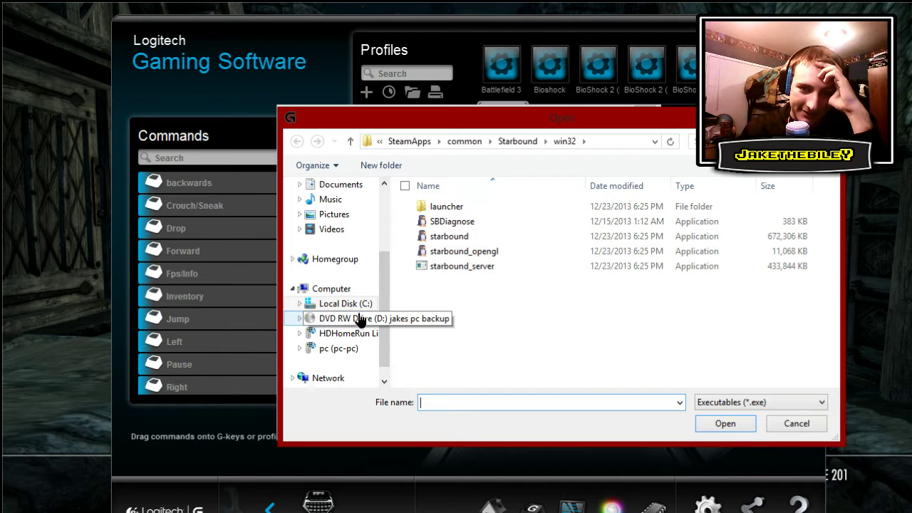
left_click(354, 320)
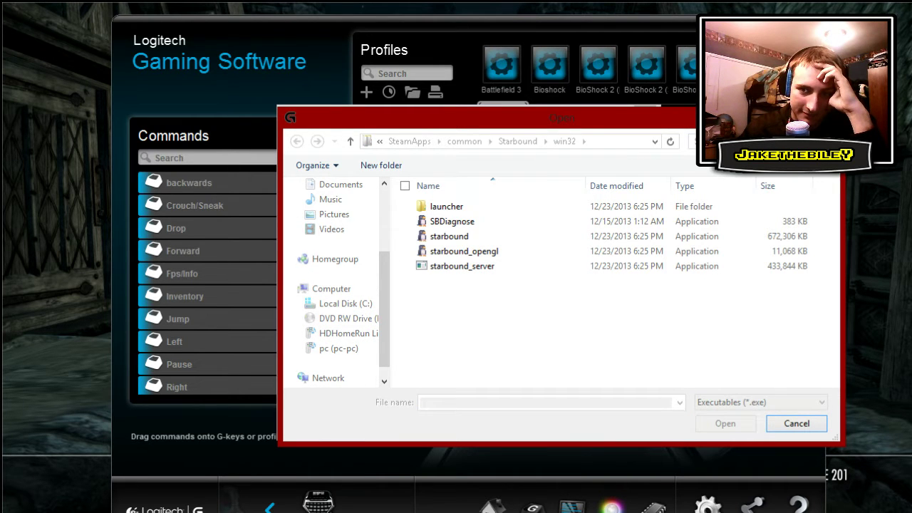
left_click(351, 307)
- Look through the ProgramData folder for the game, and discard the new profile
double_click(469, 295)
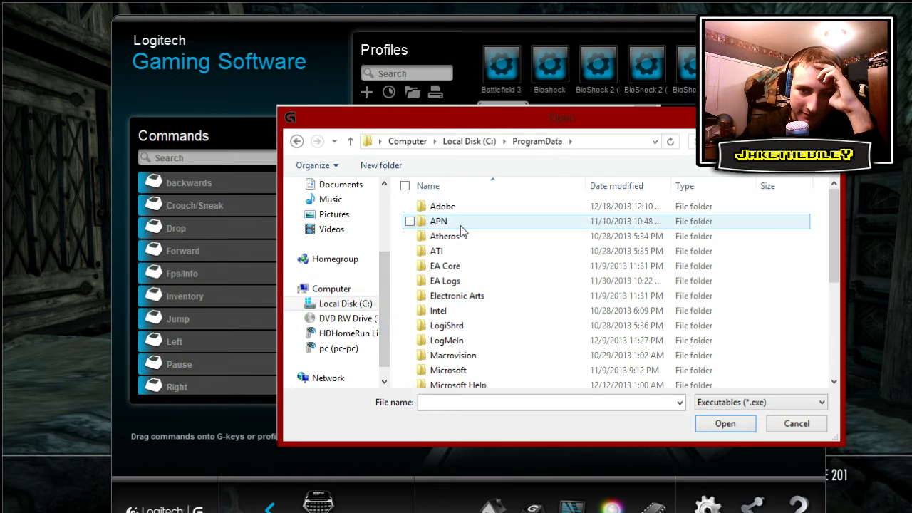
scroll(460, 225, "down", 4)
scroll(484, 305, "down", 1)
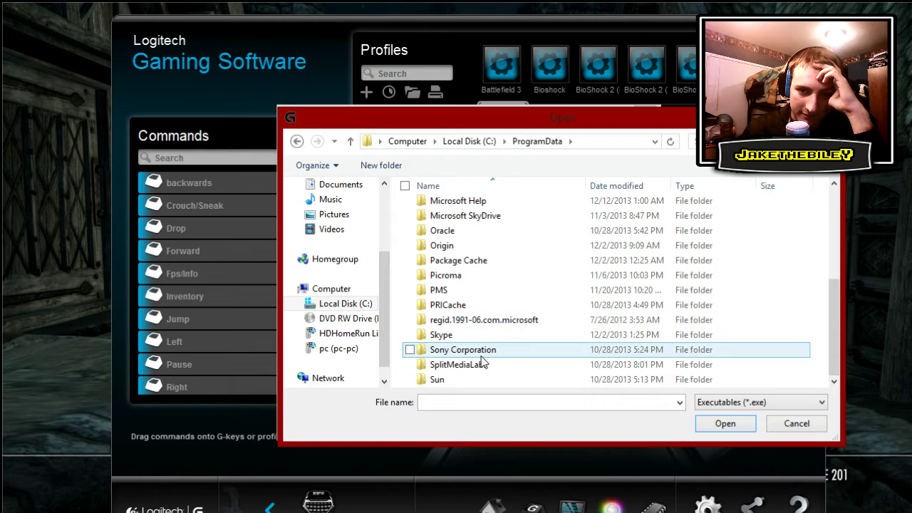
scroll(456, 324, "up", 4)
left_click(349, 141)
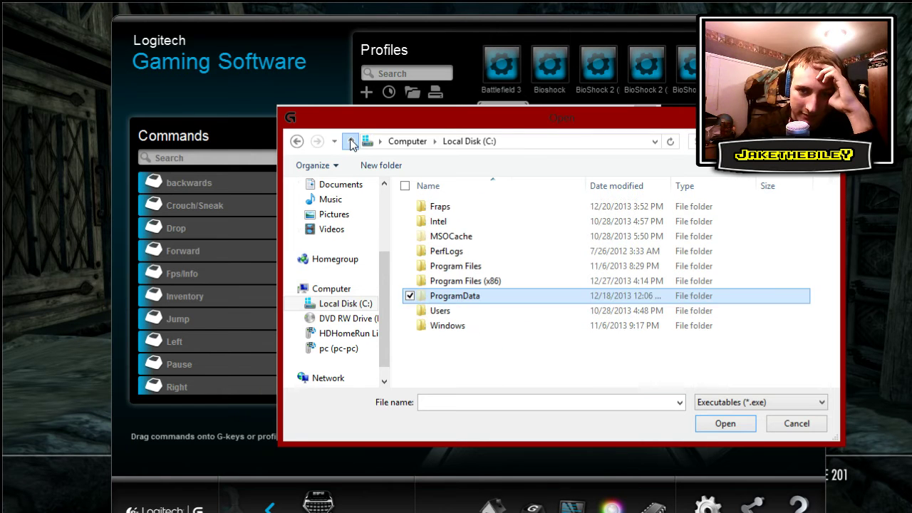
left_click(350, 143)
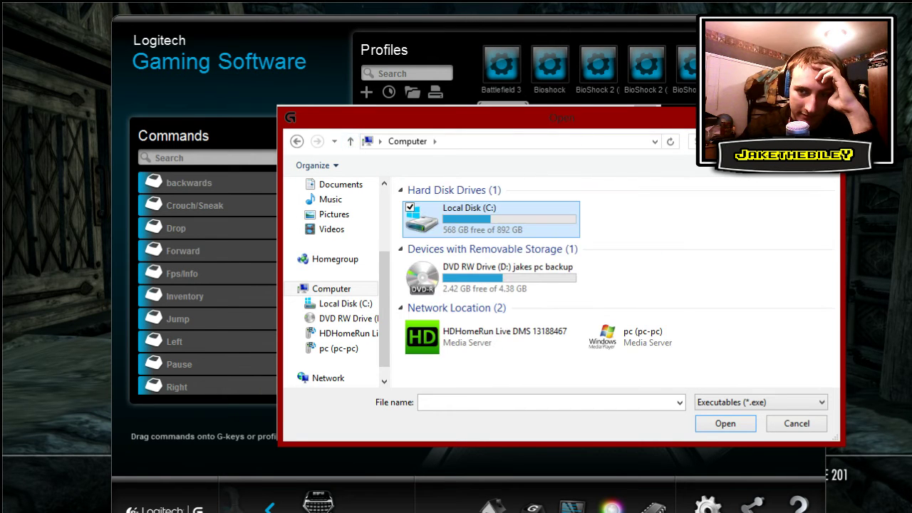
key("Escape")
left_click(645, 113)
- Scan the system for known game profiles and add the Elder Scrolls IV - Oblivion profile
left_click(388, 92)
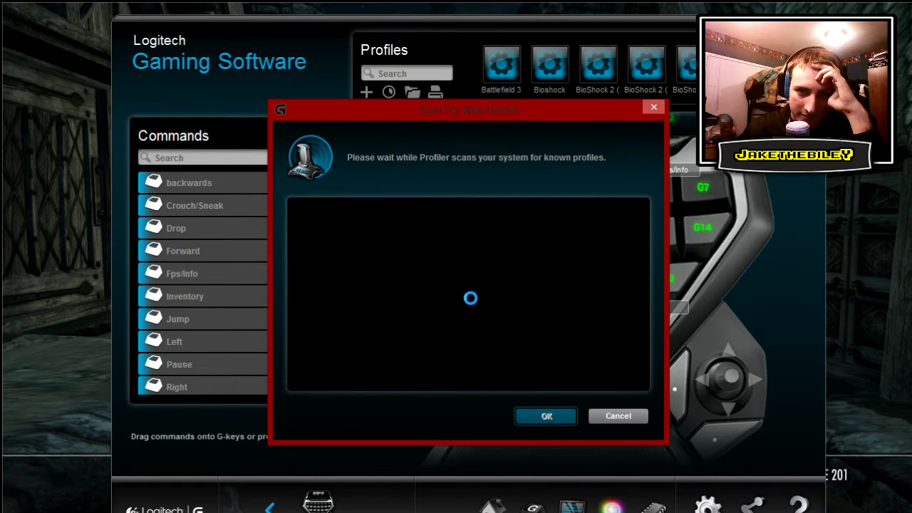
scroll(602, 264, "down", 3)
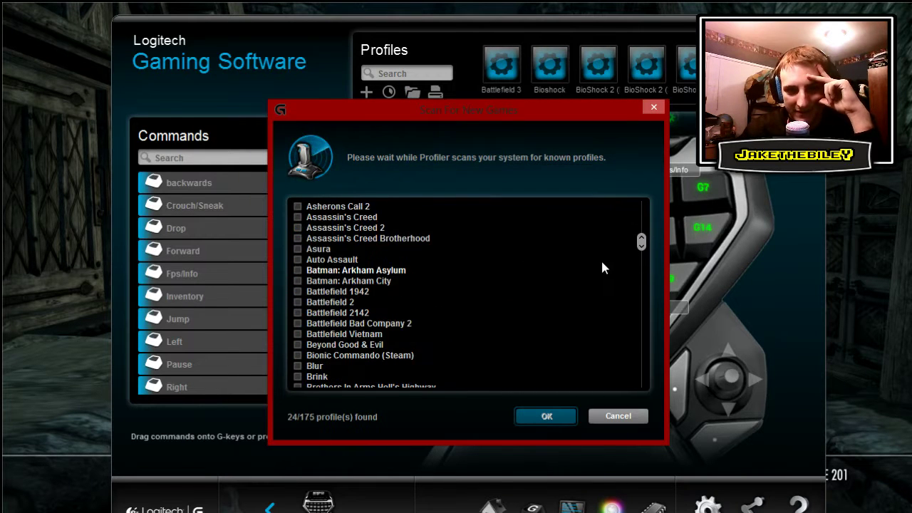
scroll(600, 259, "down", 5)
scroll(369, 239, "down", 1)
scroll(373, 288, "down", 1)
scroll(387, 291, "down", 9)
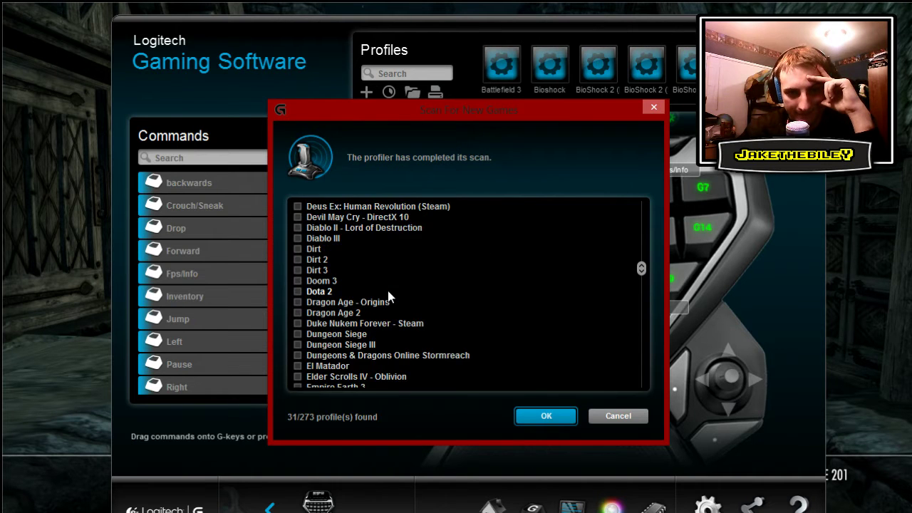
scroll(388, 295, "down", 2)
scroll(387, 295, "down", 5)
scroll(374, 328, "up", 5)
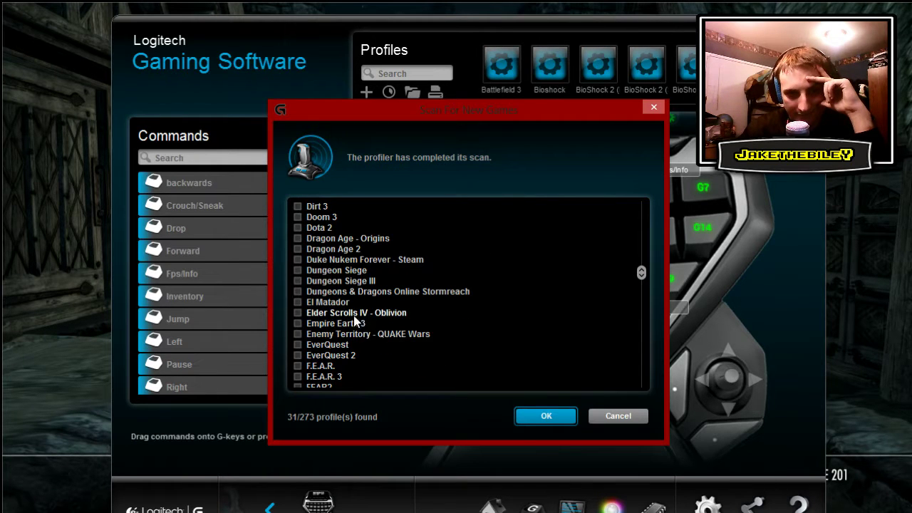
left_click(299, 313)
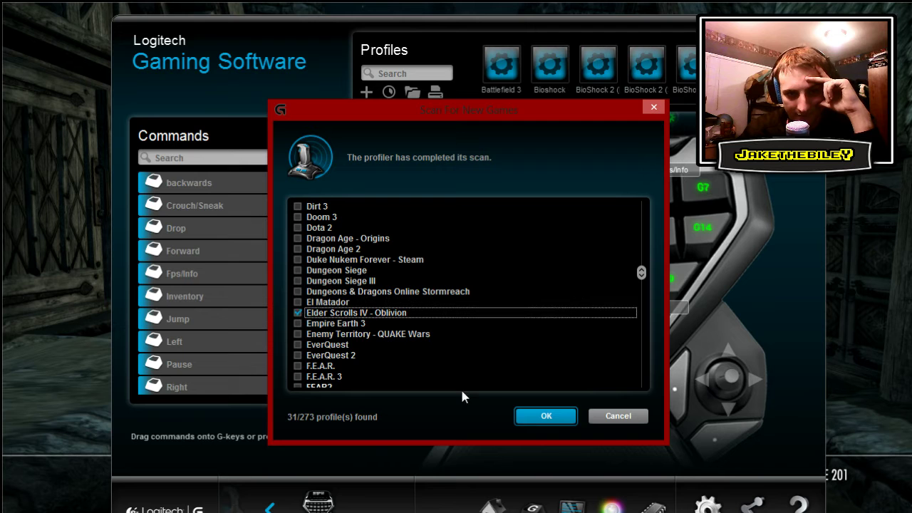
left_click(543, 416)
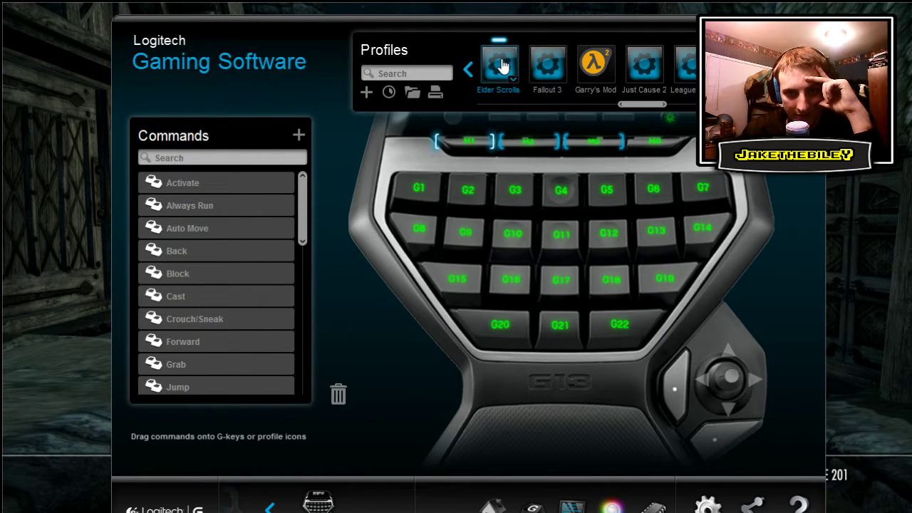
- Assign the W keystroke to G4 in the Elder Scrolls profile and name it forward
left_click_drag(639, 105, 624, 104)
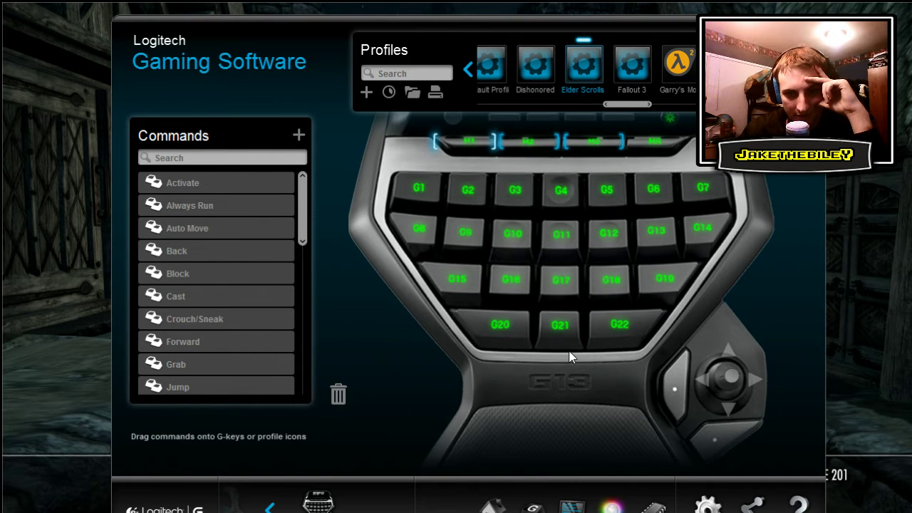
mouse_move(304, 190)
left_mouse_down()
mouse_move(308, 346)
mouse_move(305, 187)
left_mouse_up()
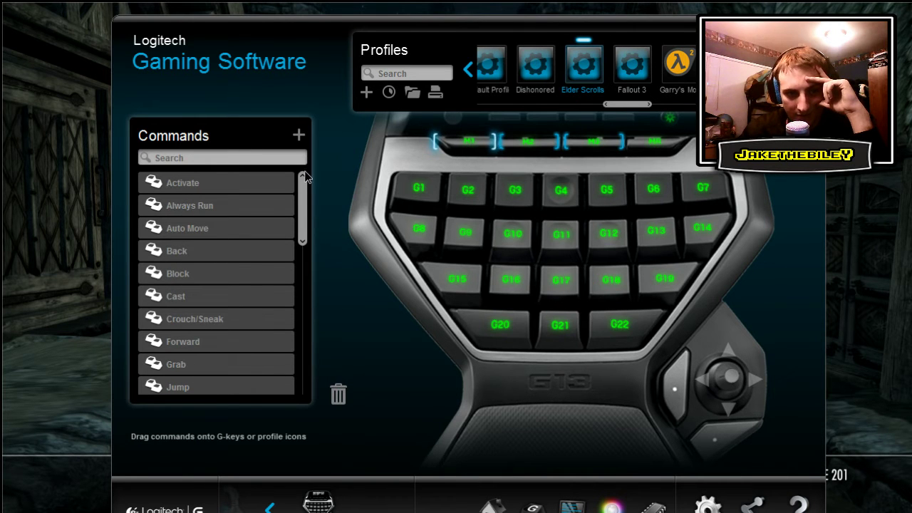
right_click(572, 205)
left_click(595, 208)
key("w")
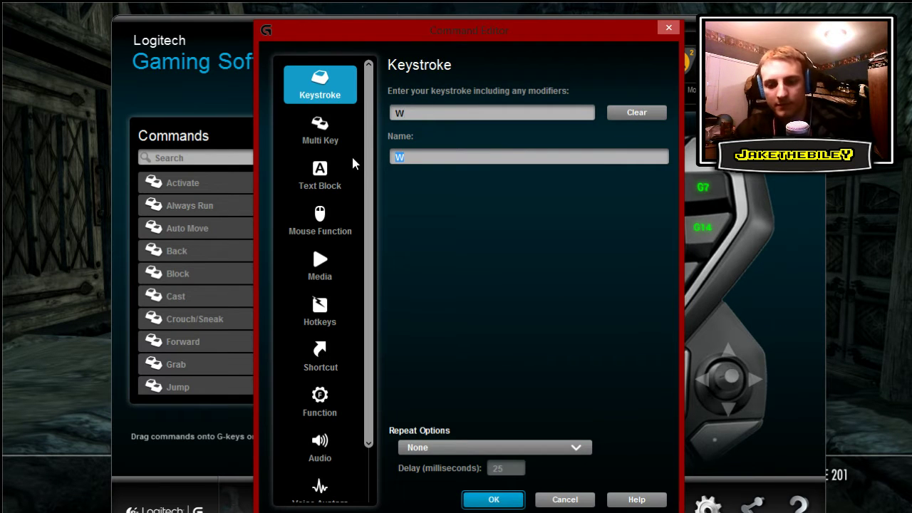
type("forward")
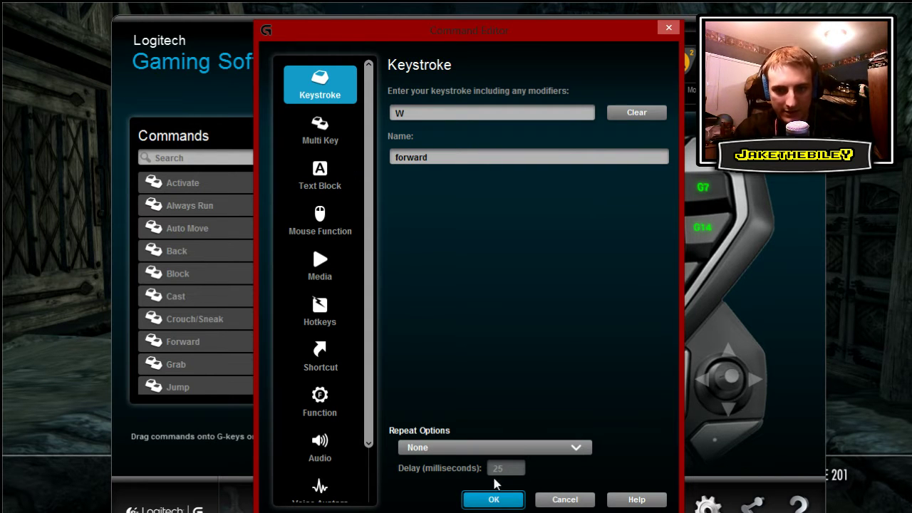
left_click(496, 501)
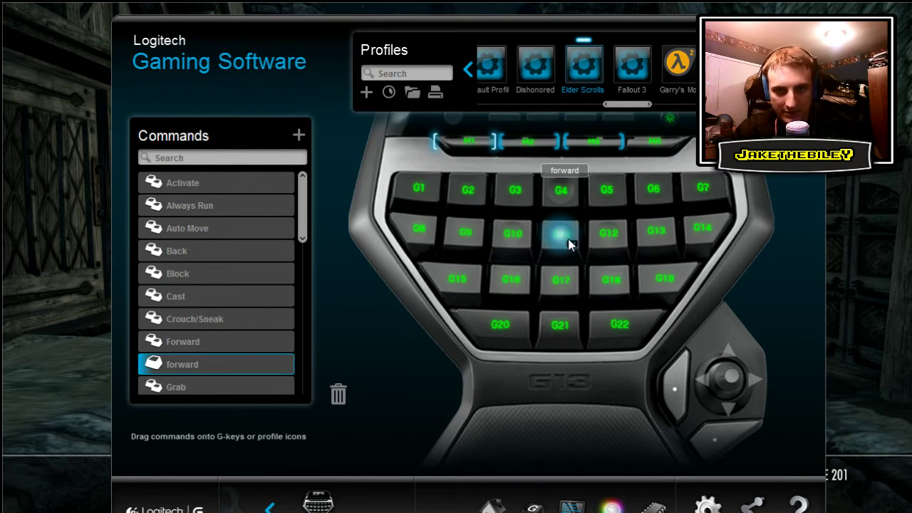
- Assign the S keystroke to G11 and name it back
right_click(568, 242)
left_click(591, 251)
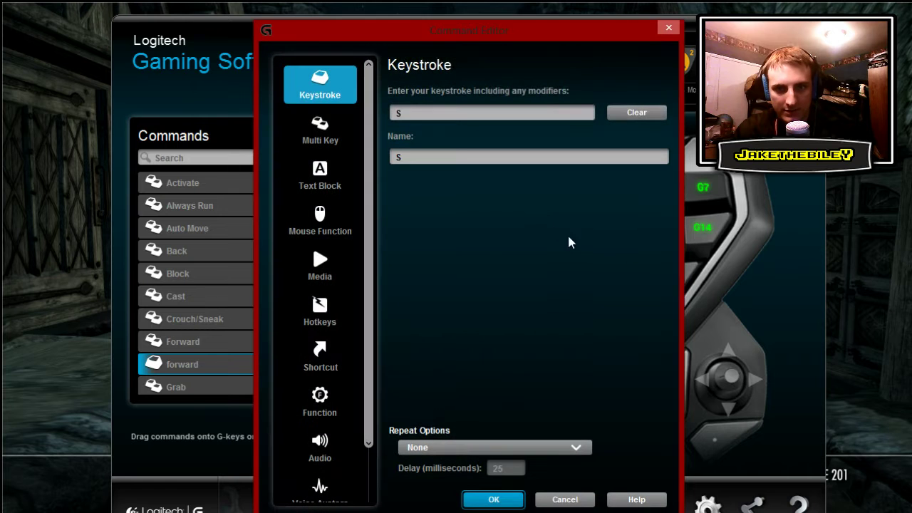
type("back")
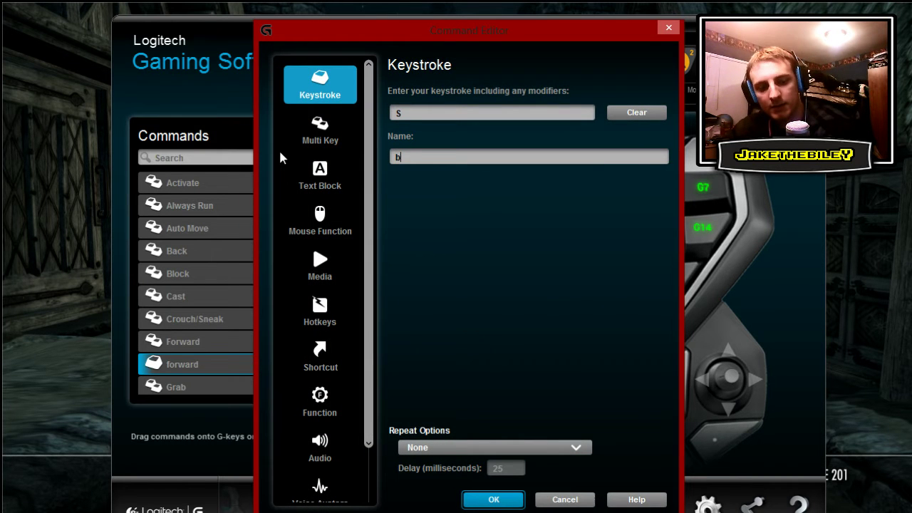
left_click(479, 502)
- Assign the D keystroke to G12 and name it right
right_click(615, 236)
left_click(626, 247)
key("d")
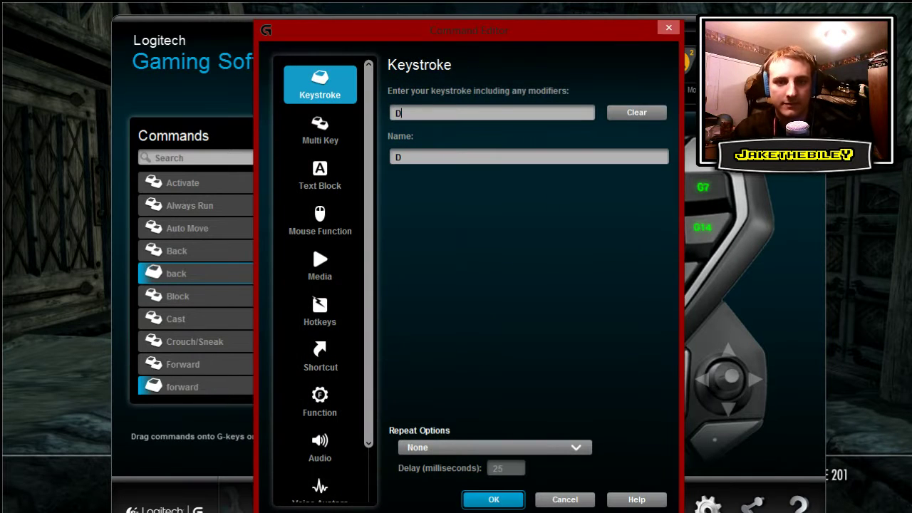
type("right")
left_click(491, 499)
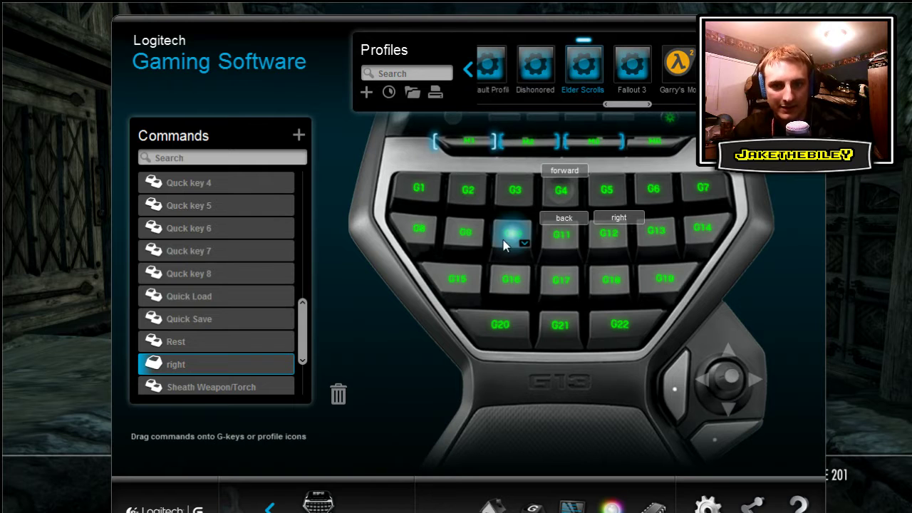
- Assign the A keystroke to G10 and name it left
right_click(525, 246)
left_click(549, 261)
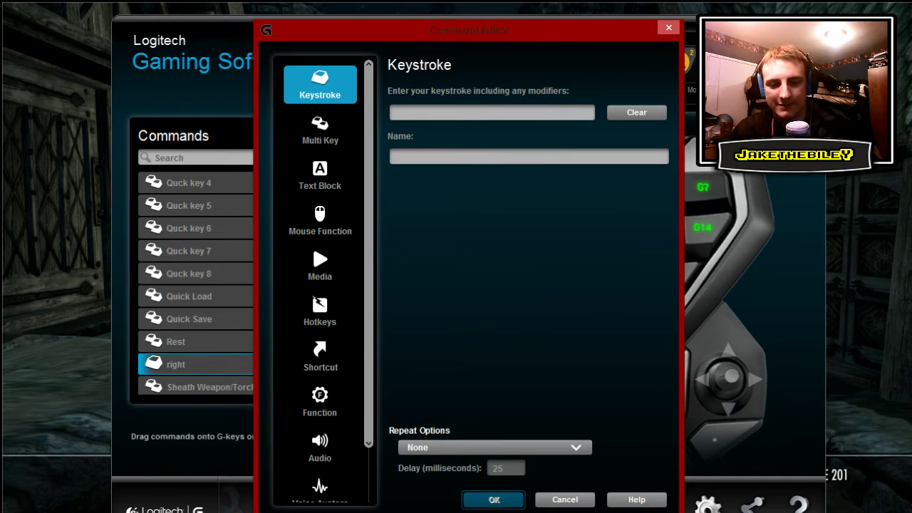
key("a")
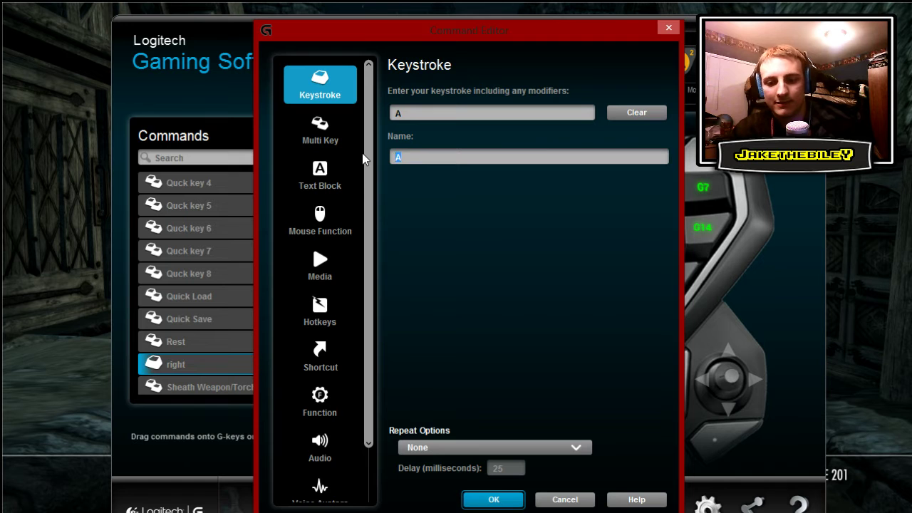
type("left")
left_click(508, 498)
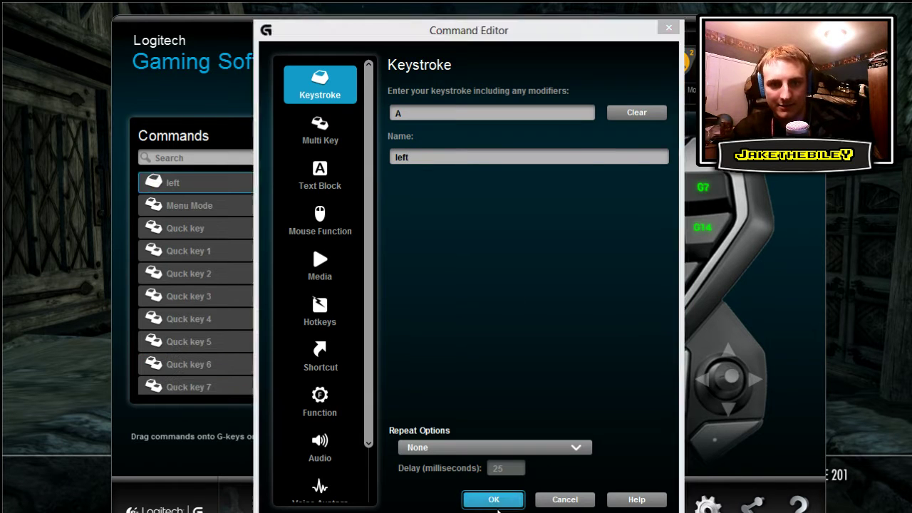